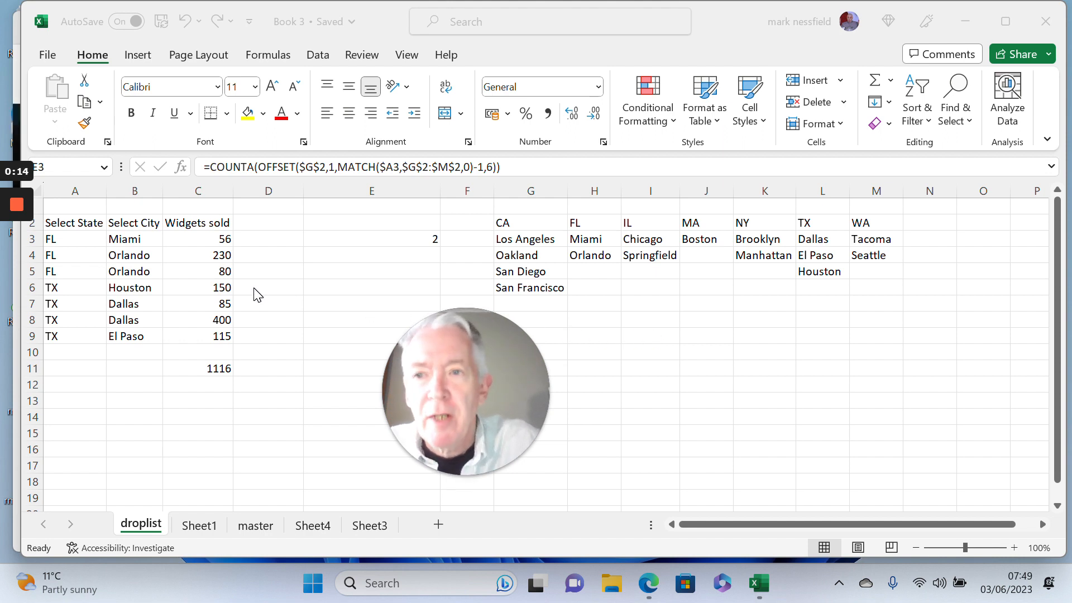
Insert a blank worksheet row above row 4, the first Orlando entry
left_click(50, 257)
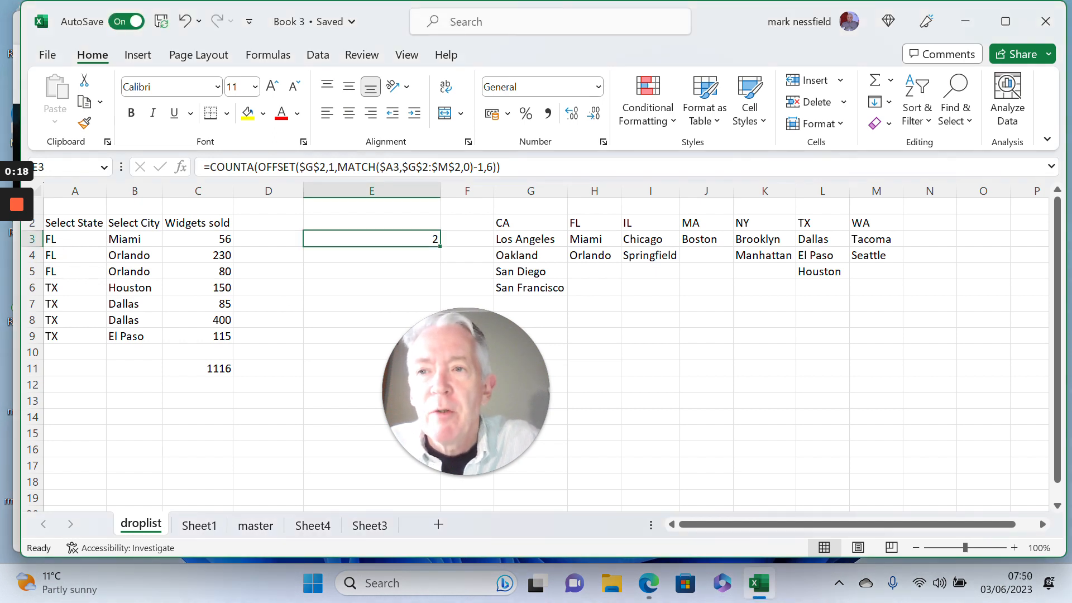
left_click(50, 258)
left_click_drag(51, 257, 215, 255)
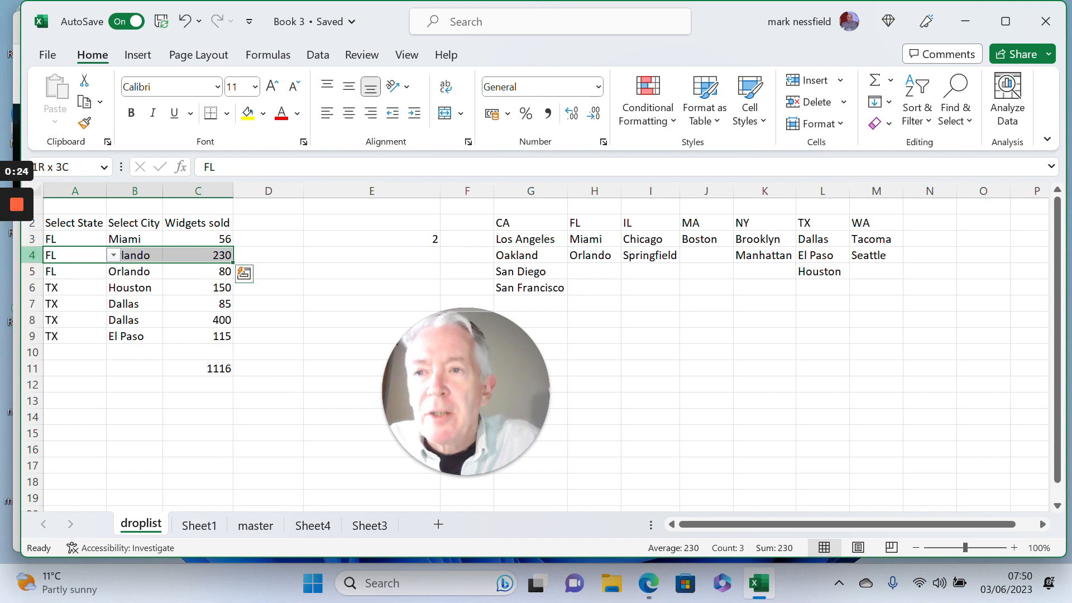
key("shift+space")
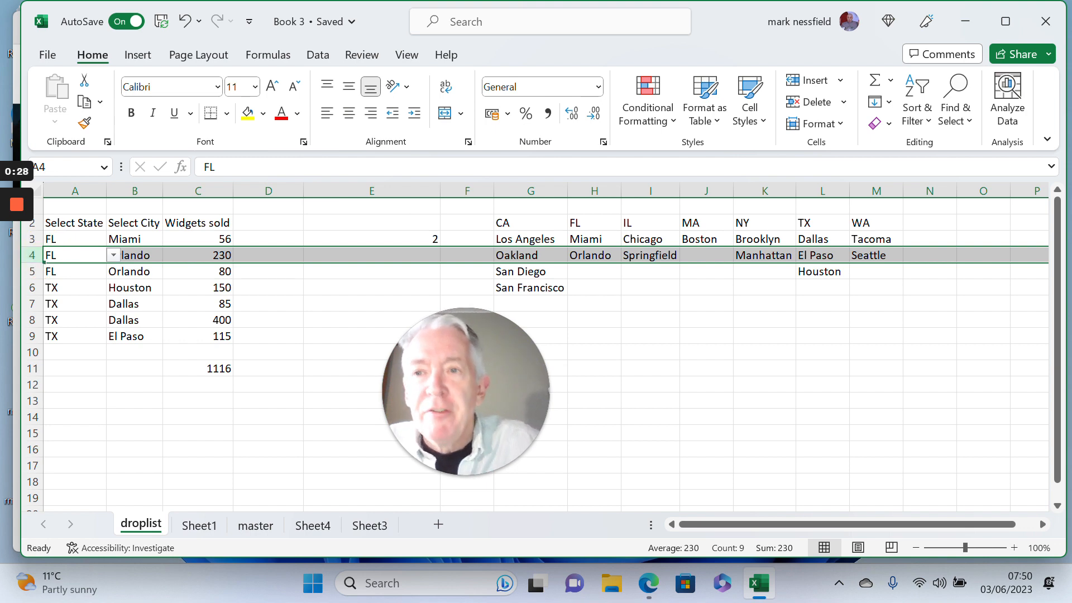
right_click(60, 260)
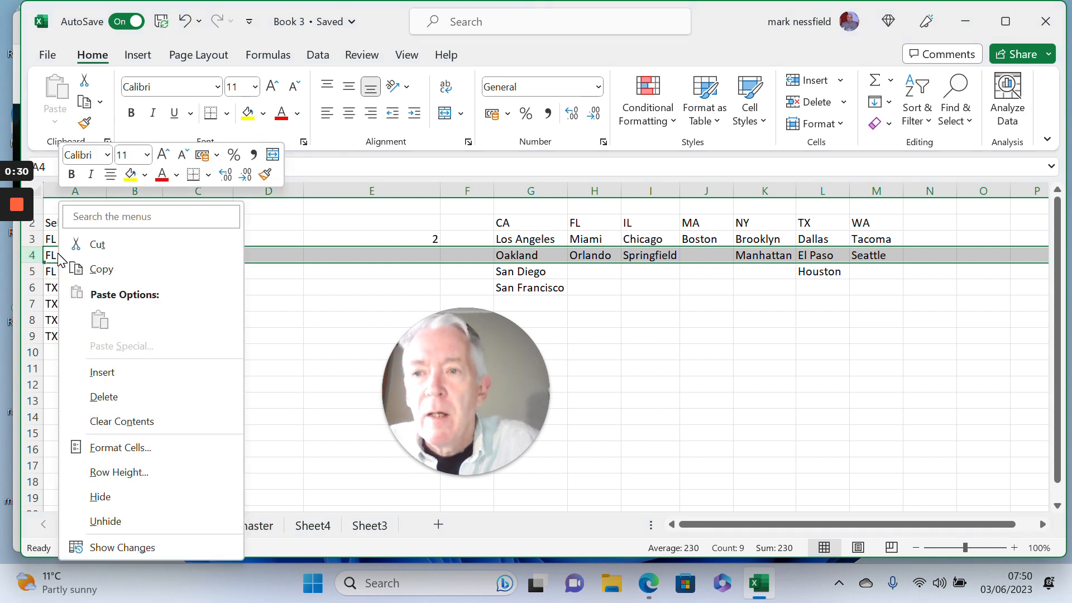
left_click(127, 375)
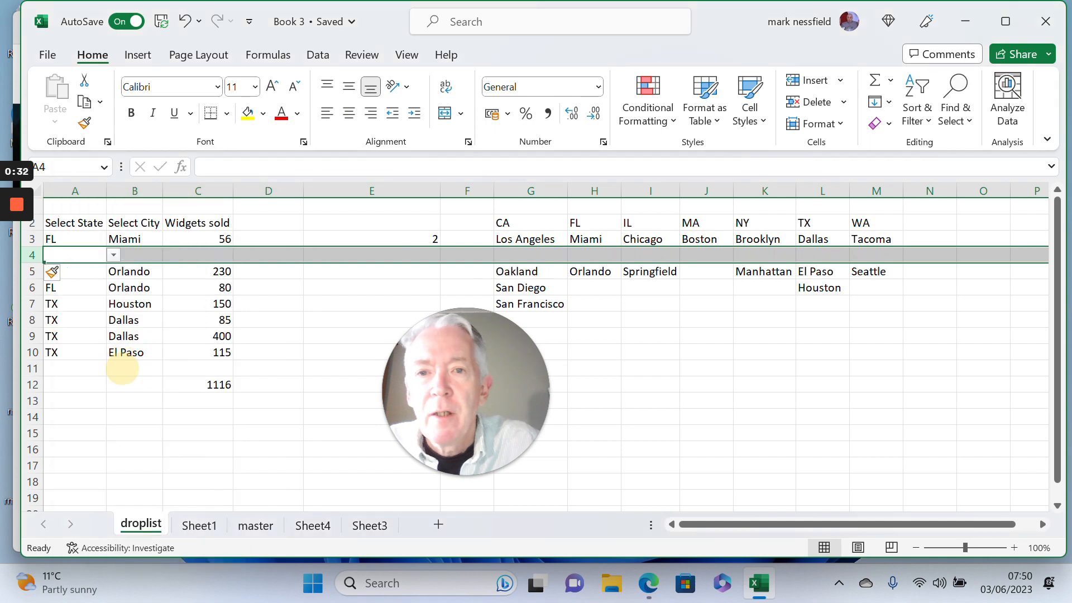
Fill the blank row 4 with state FL, city Miami and 400 widgets sold
left_click(113, 256)
left_click(84, 280)
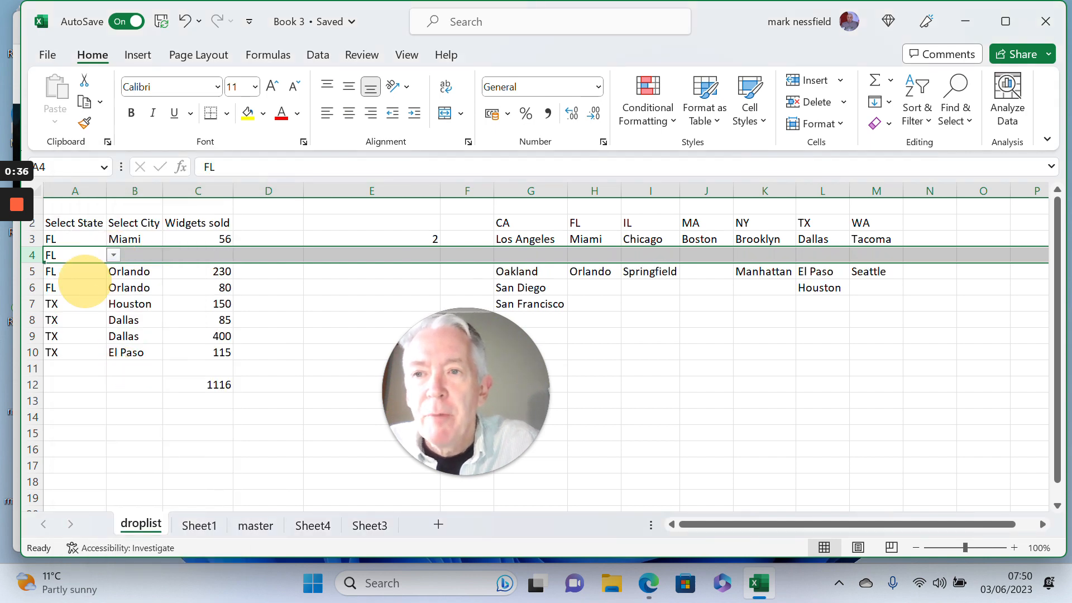
left_click(143, 255)
type("Miami")
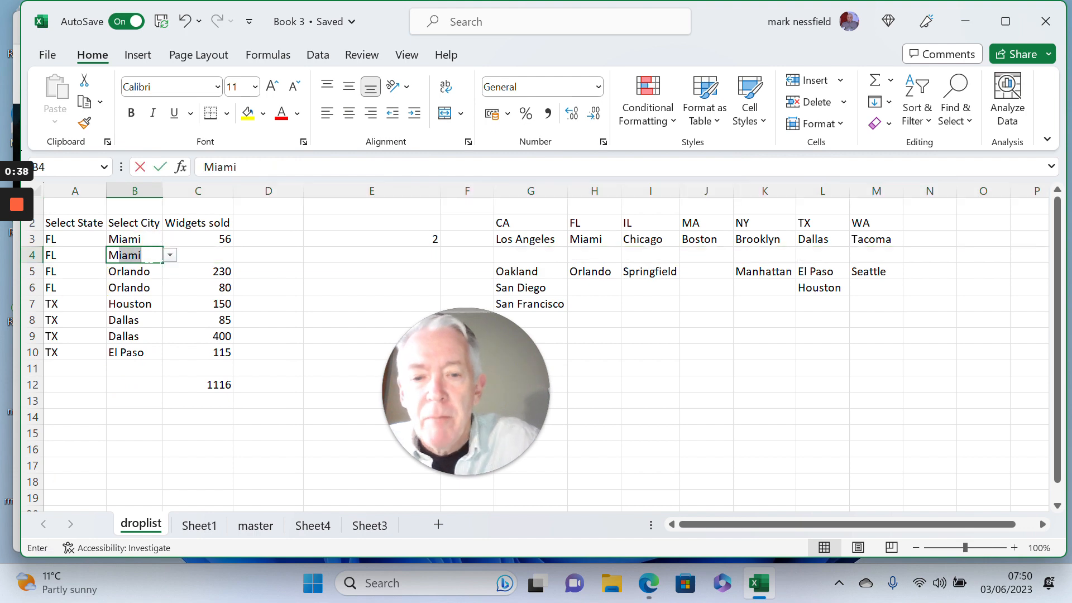
key("Tab")
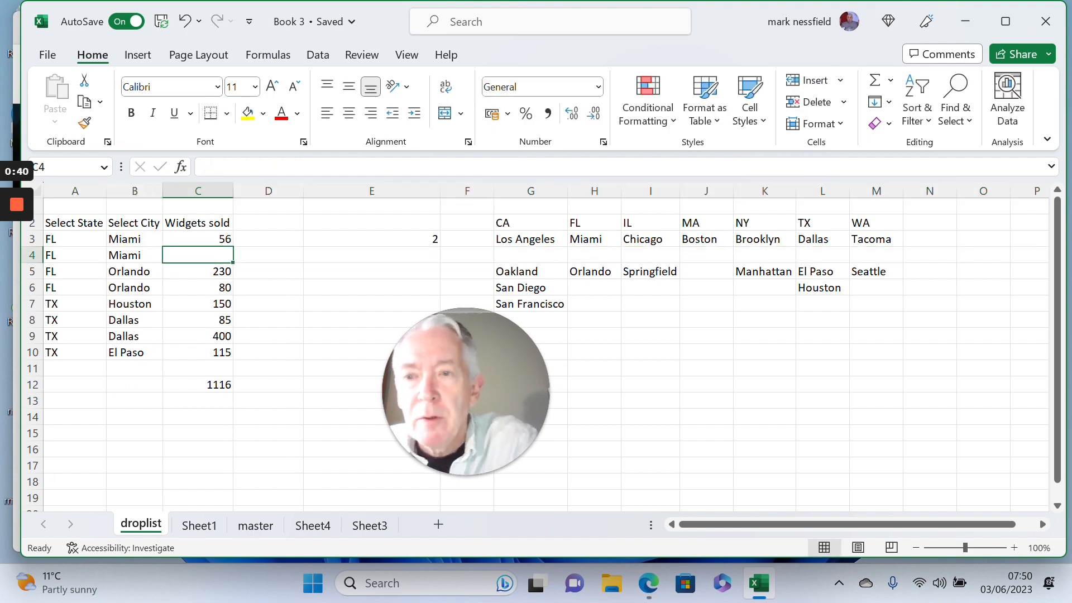
type("400")
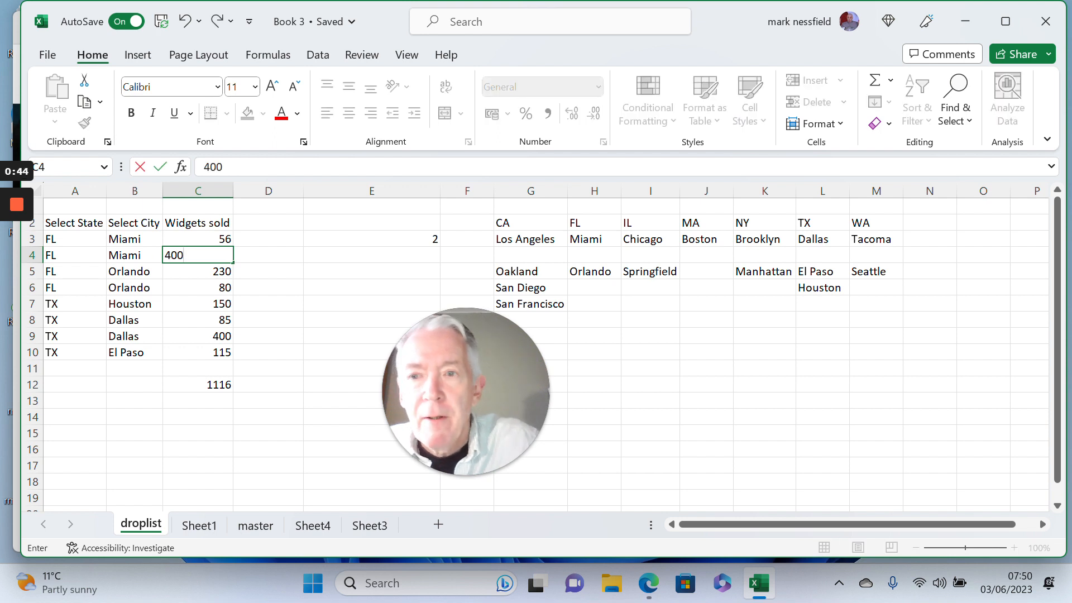
key("Return")
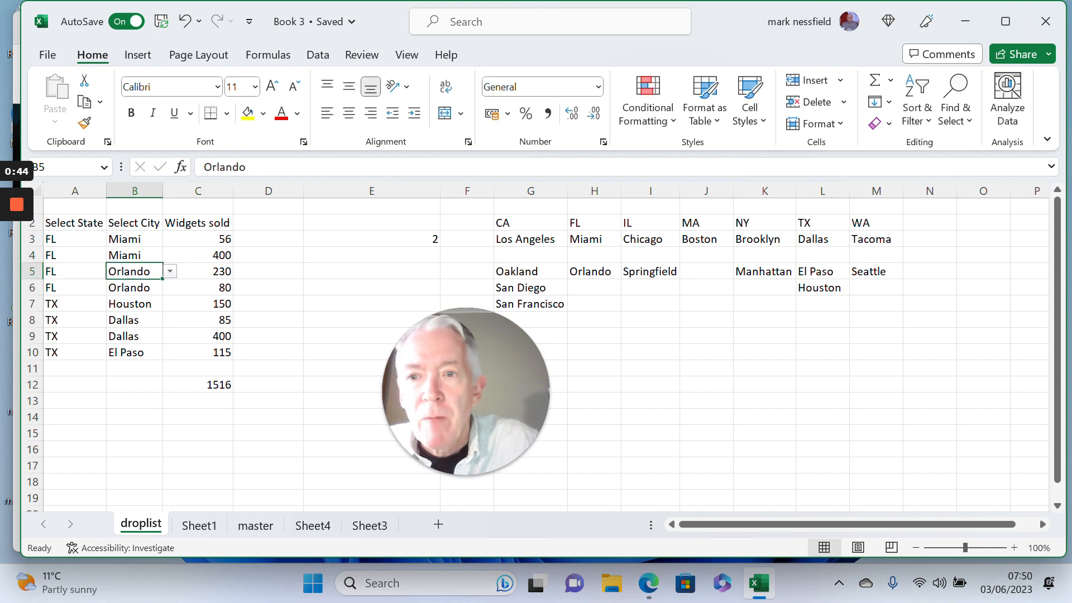
Check the total's formula and the gap in the city lists, and undo the row 4 entries and the row insertion
left_click(228, 384)
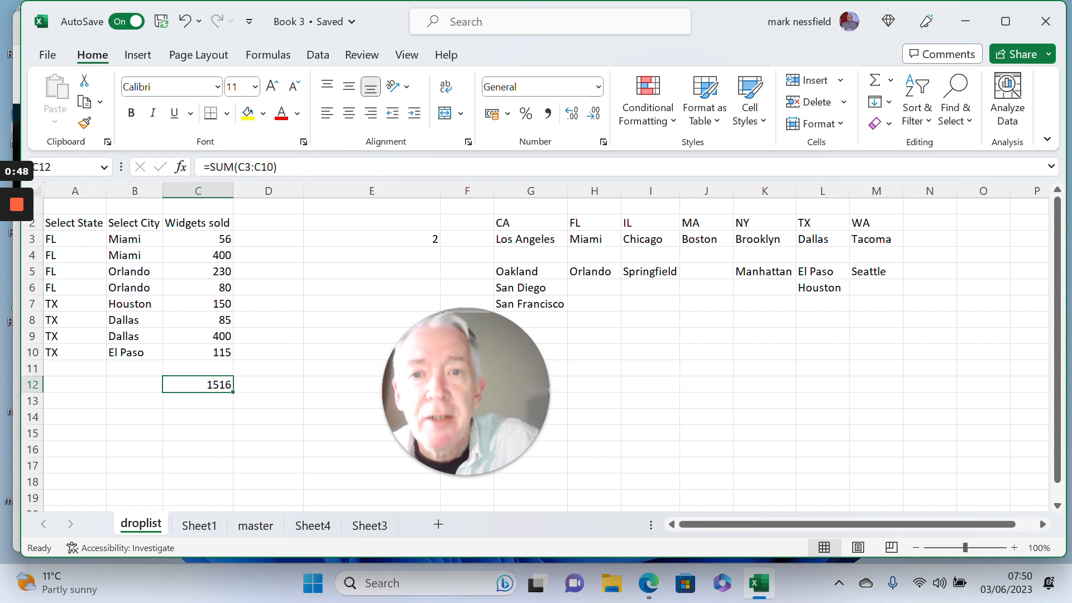
left_click(527, 254)
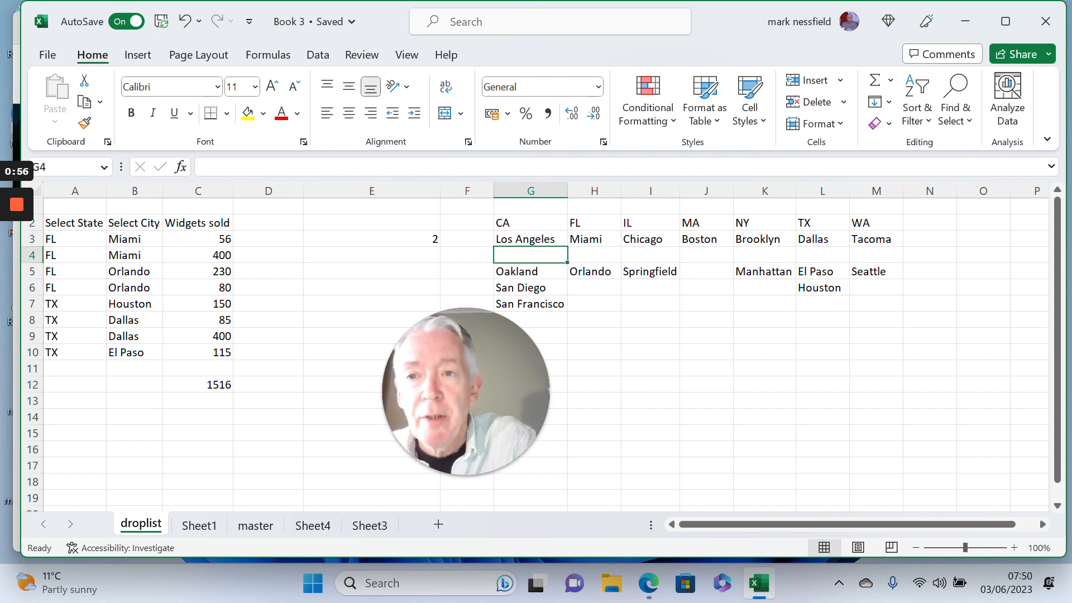
key("ctrl+z")
key("ctrl+z")
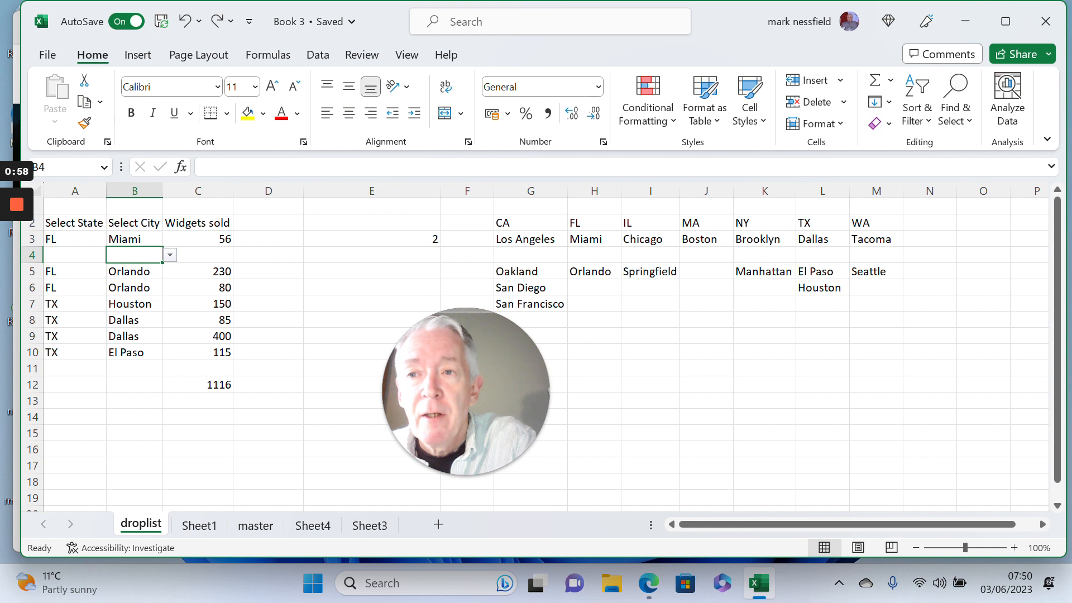
key("ctrl+z")
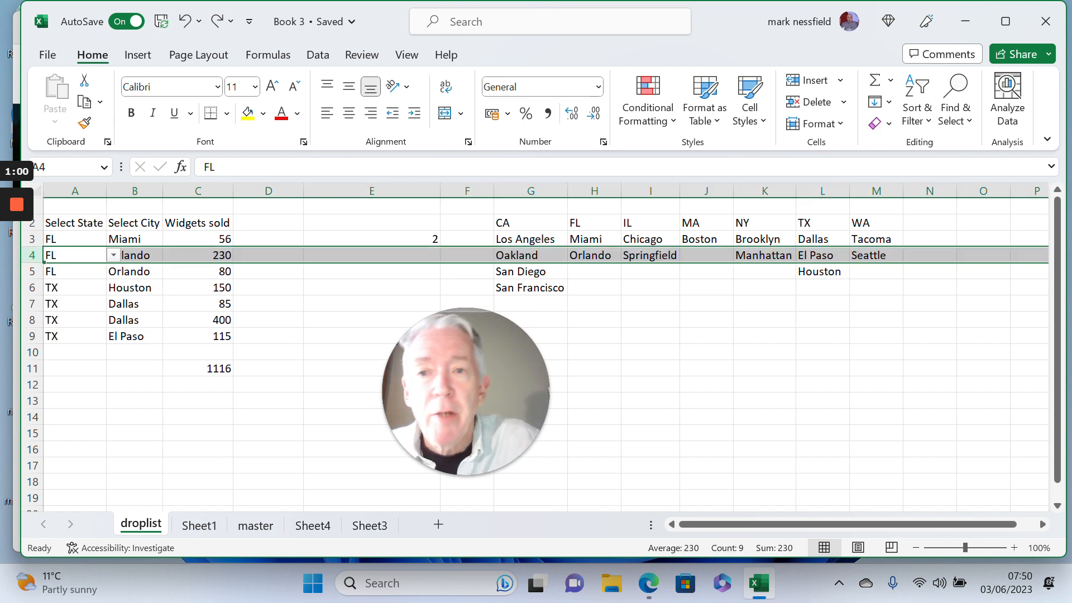
Insert three blank columns before column E, between the sales table and the city lists
left_click(346, 269)
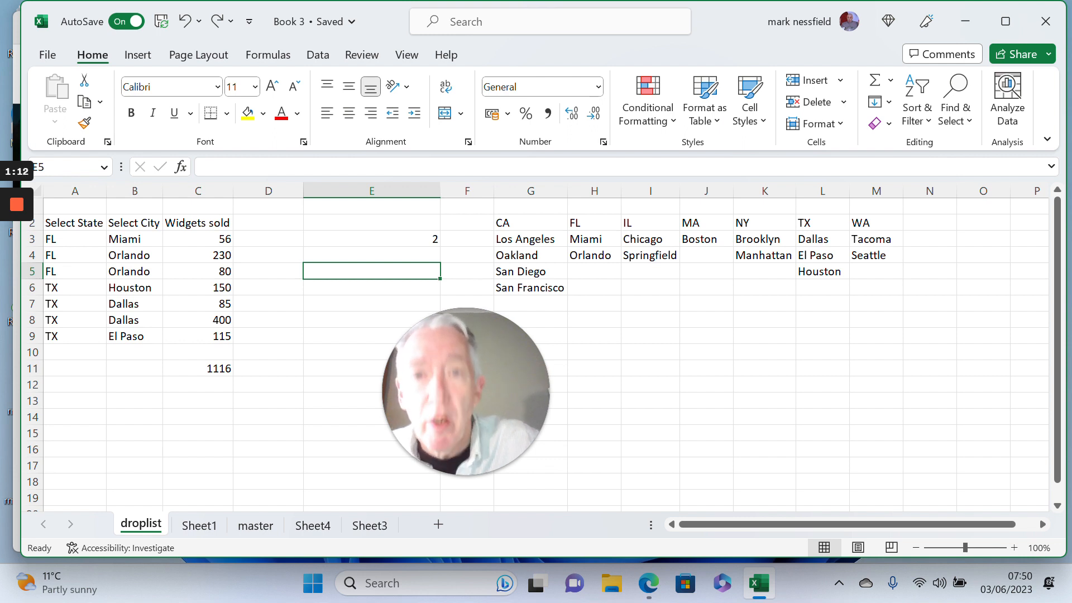
left_click(372, 191)
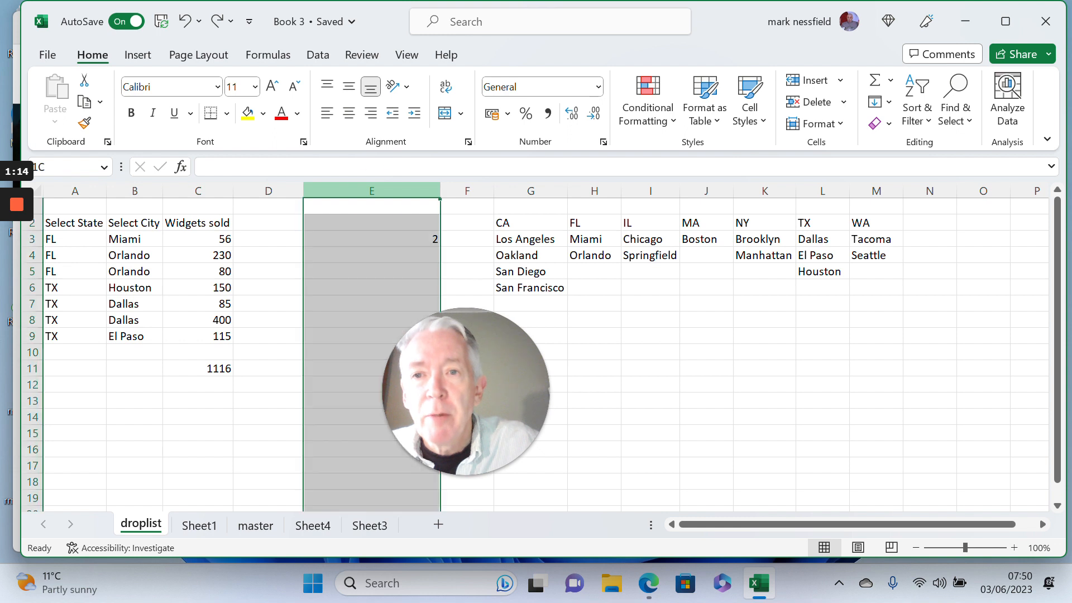
right_click(375, 243)
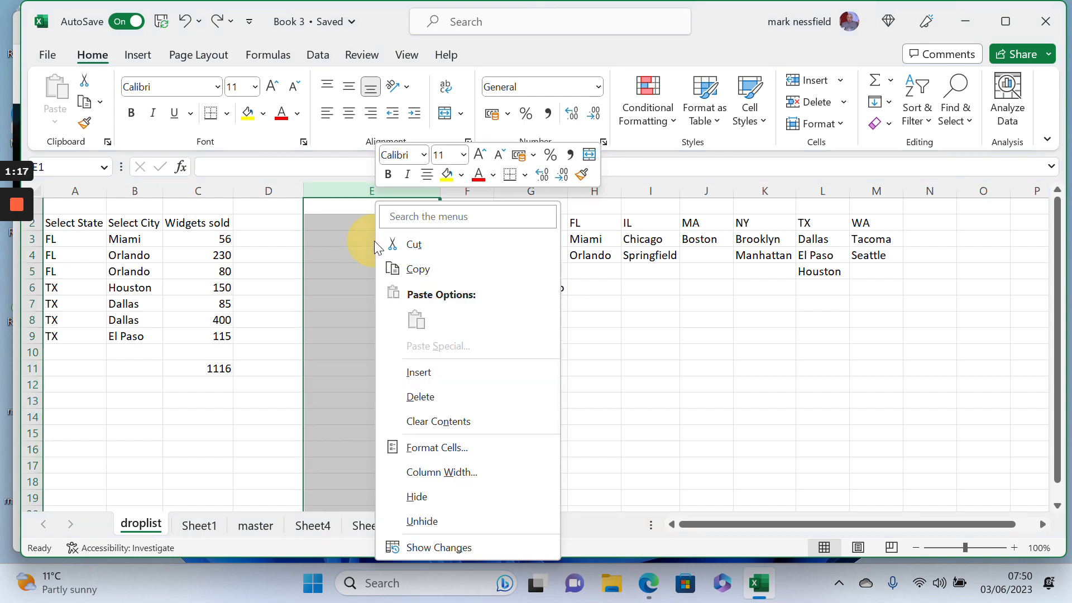
left_click(423, 374)
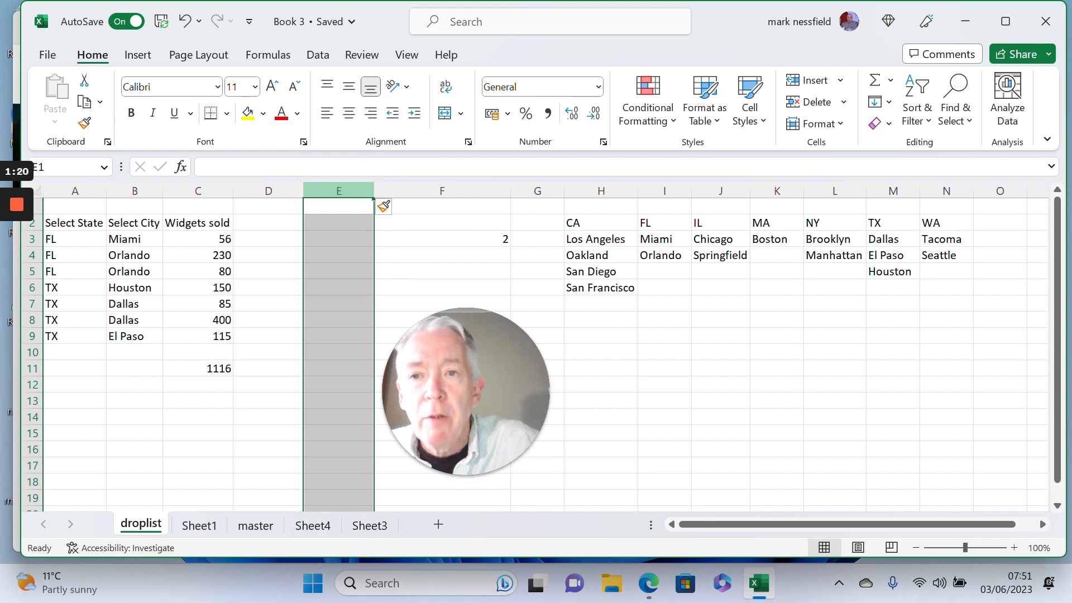
right_click(353, 195)
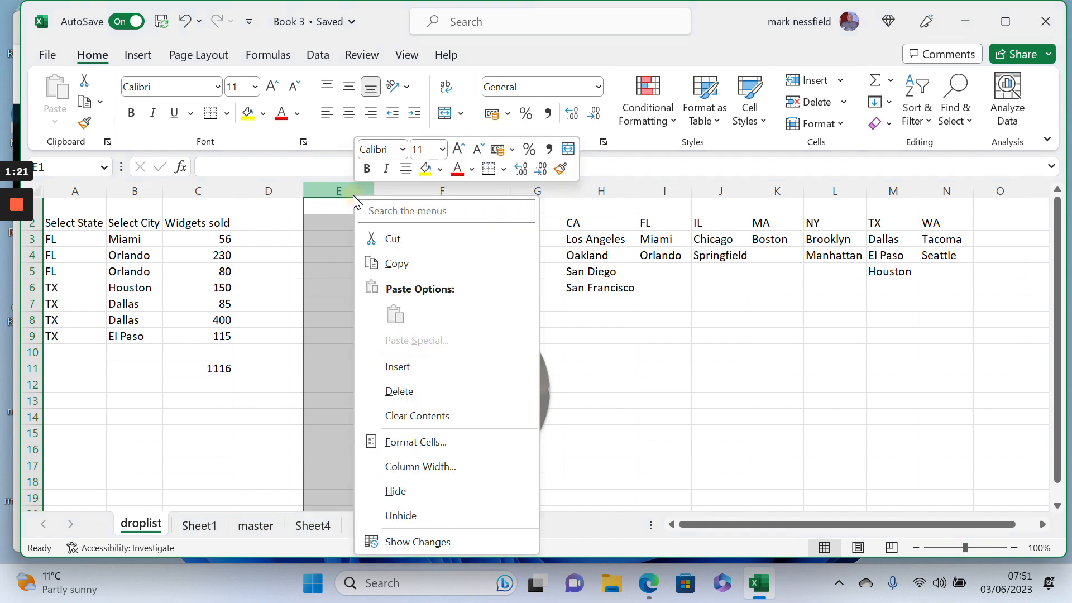
left_click(401, 367)
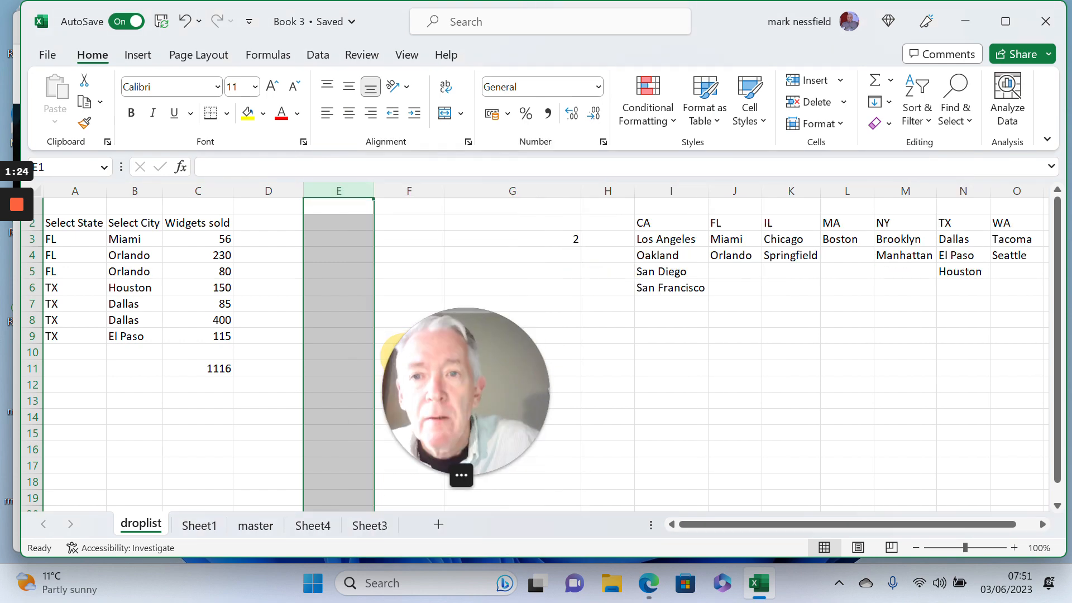
right_click(350, 191)
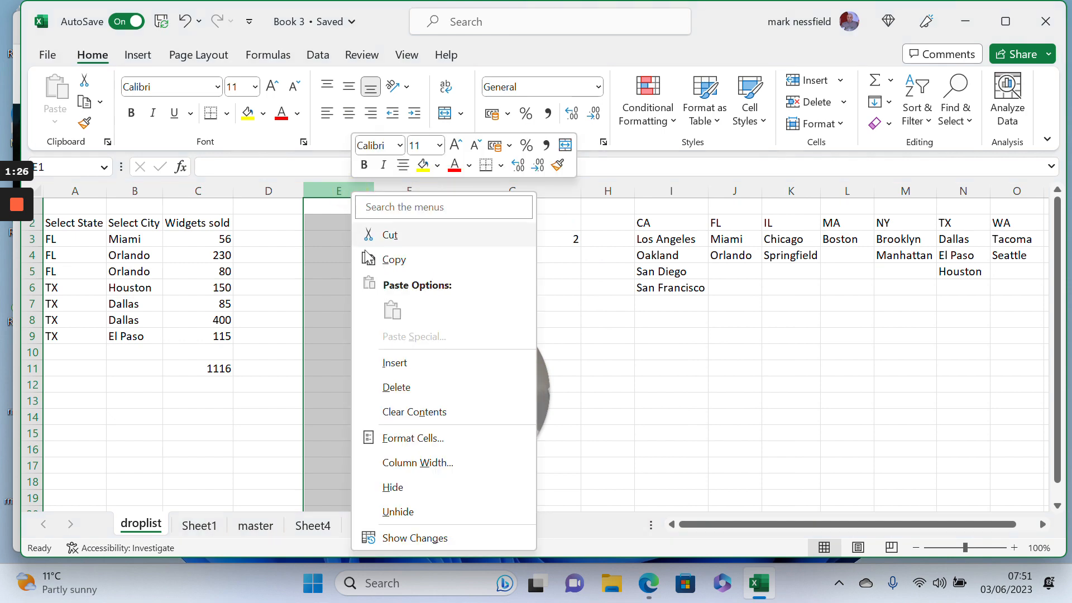
left_click(390, 360)
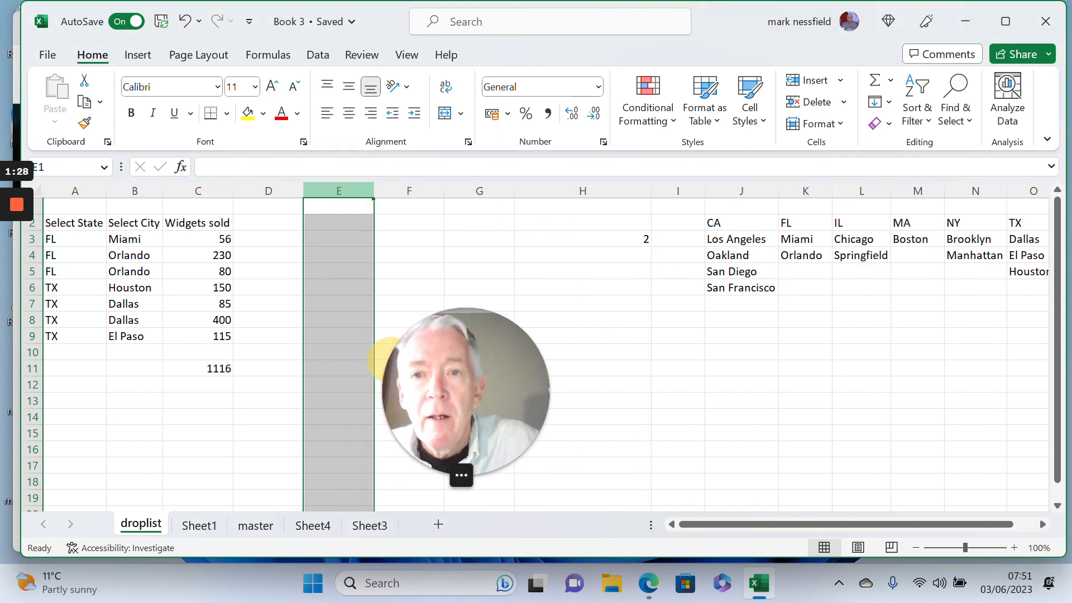
left_click(341, 320)
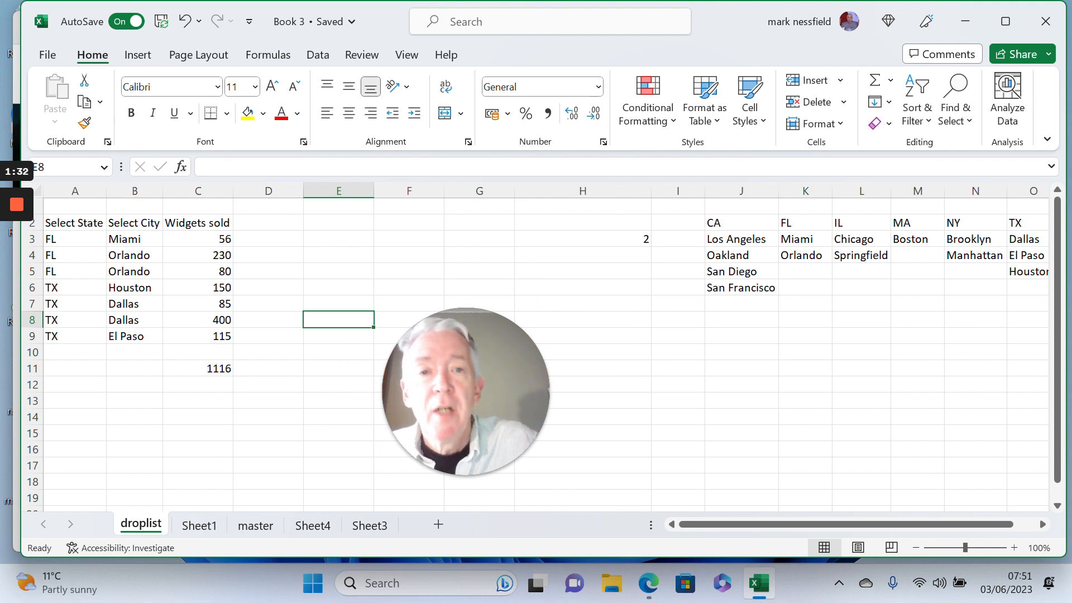
Examine the city lists beneath the state headings, going down the CA column and across to NY
left_click(748, 241)
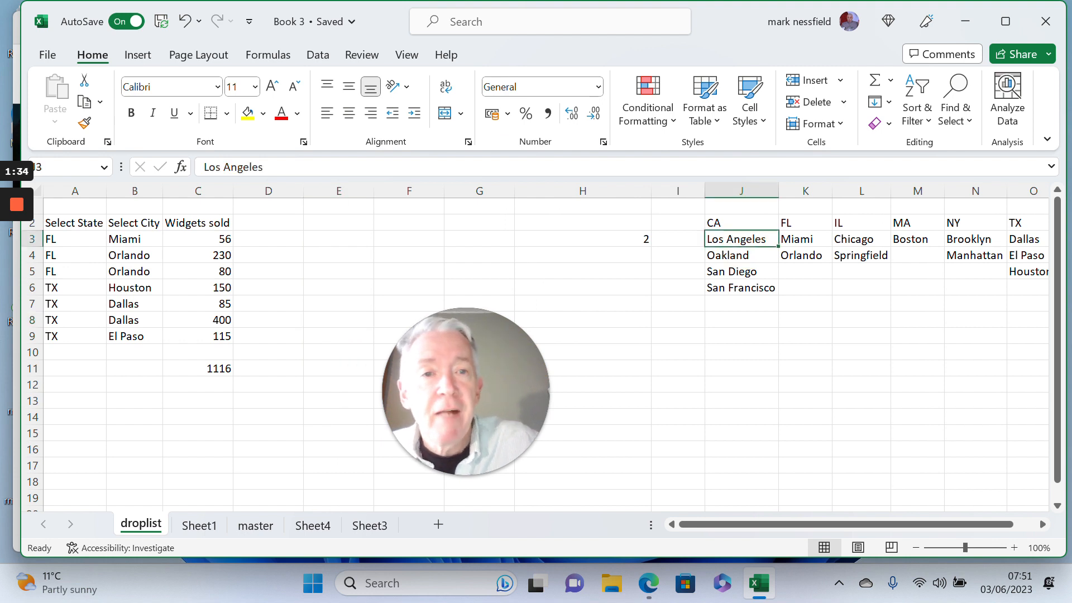
key("Down")
key("Down")
key("Down")
key("Up")
key("Up")
key("Up")
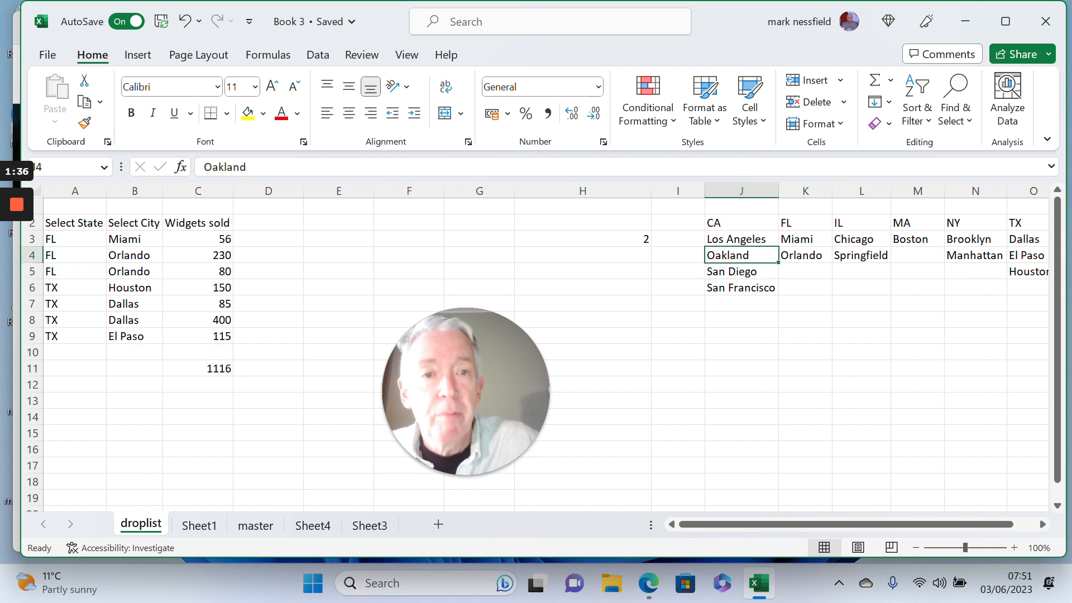
key("Right")
key("Right")
key("Right")
key("Right")
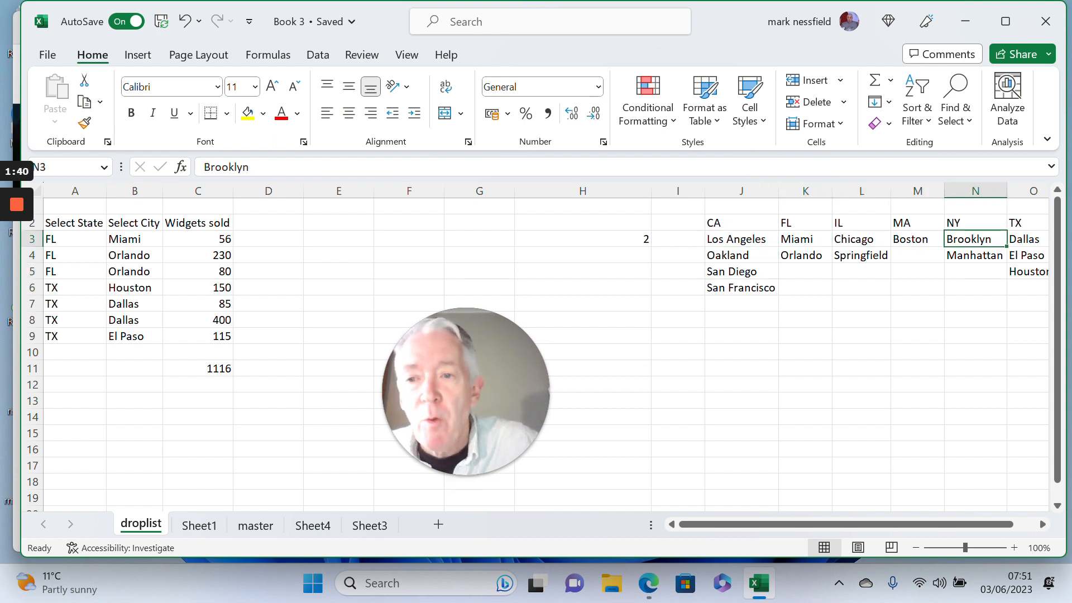
Create a copy of the droplist sheet in Book 3.xlsx, placed before Sheet1
right_click(150, 527)
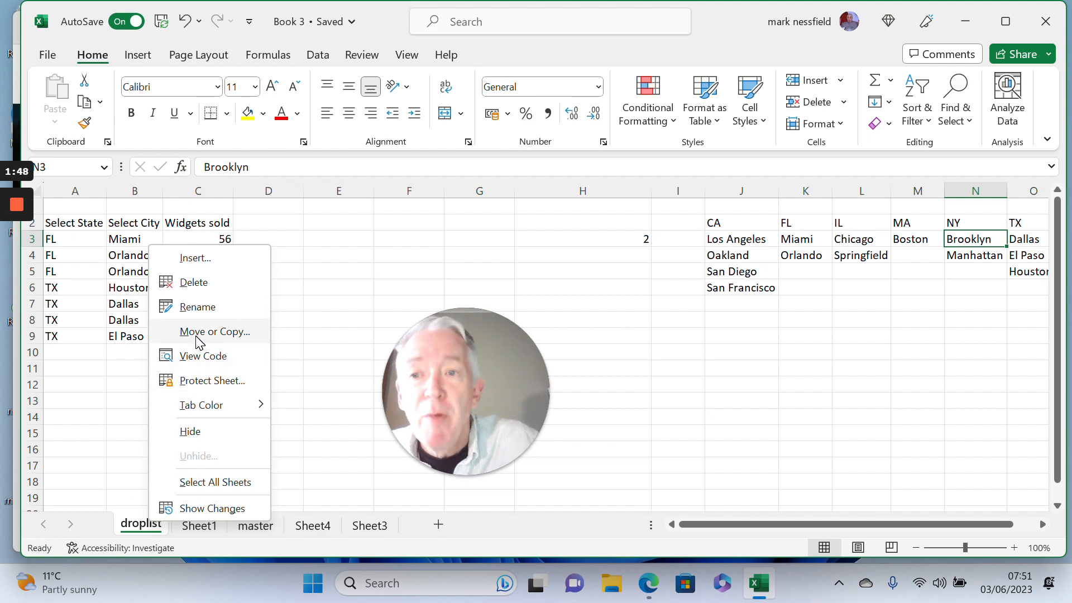
left_click(195, 338)
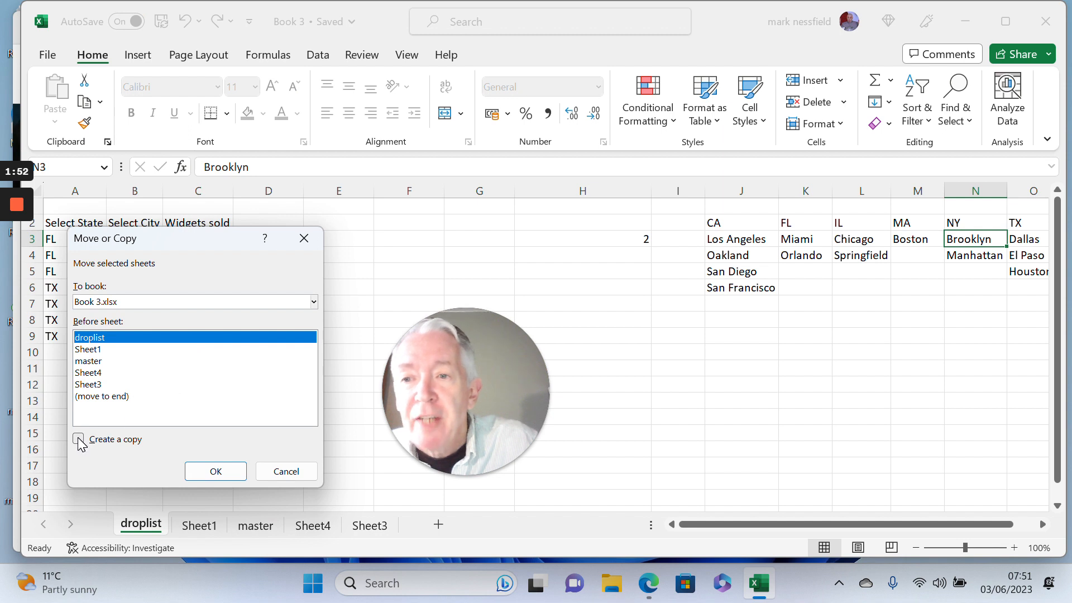
left_click(79, 438)
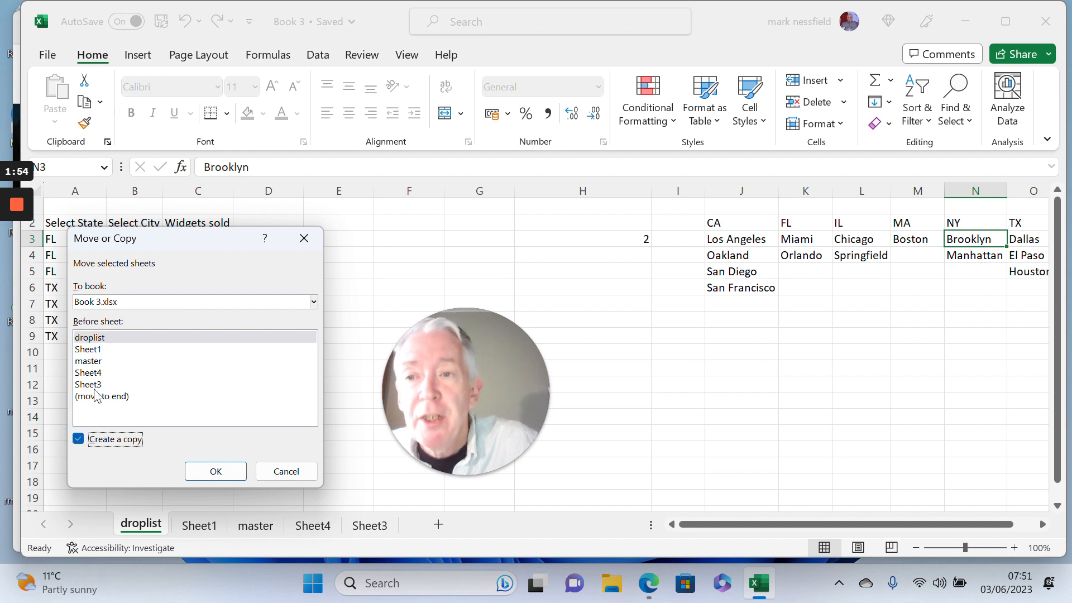
left_click(87, 349)
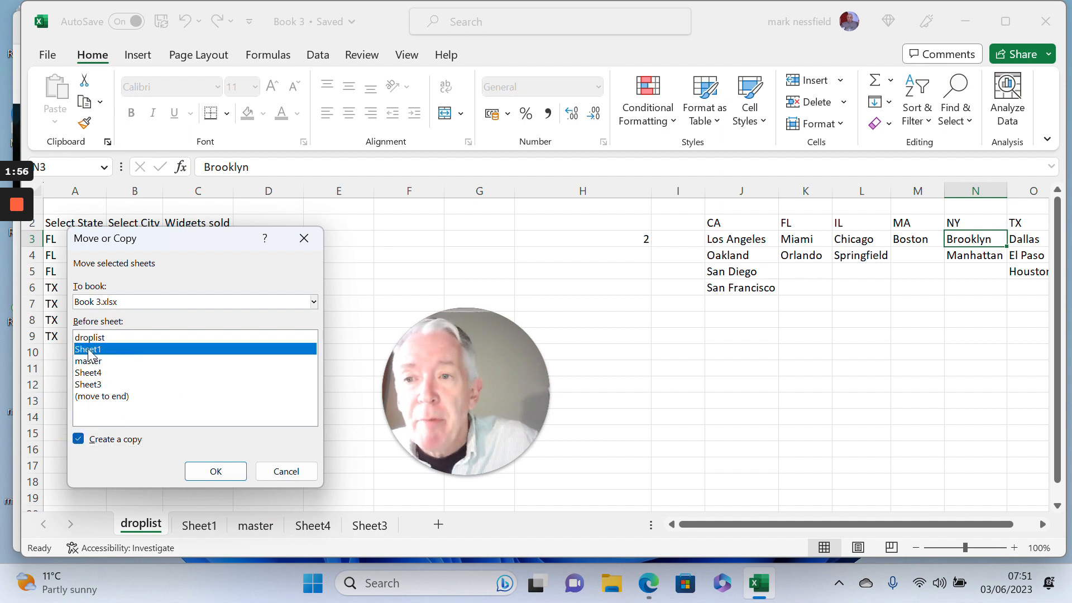
left_click(223, 472)
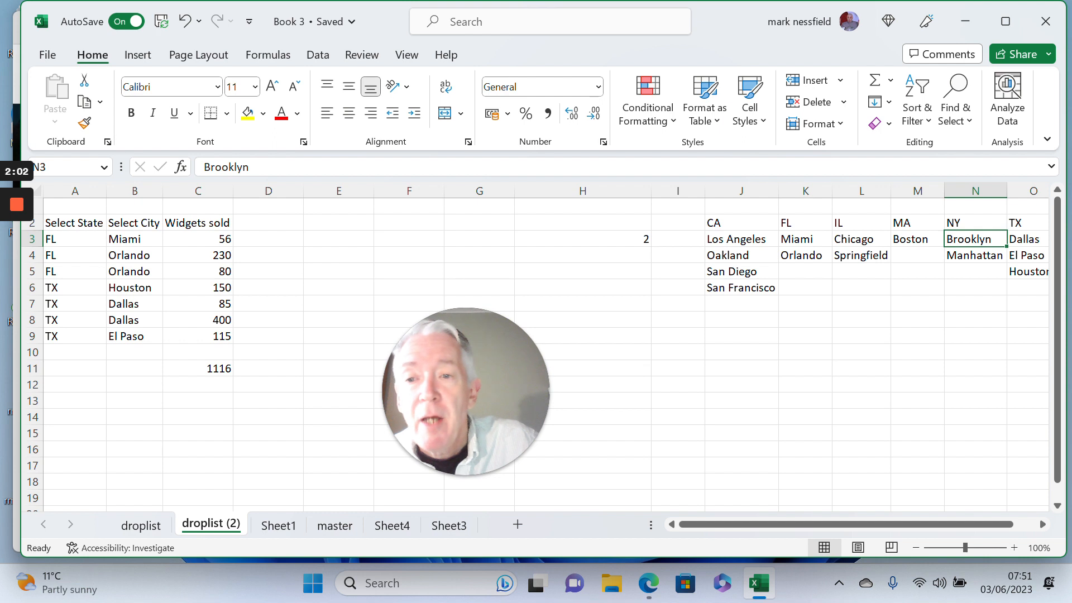
Rename the copied droplist sheet as d1
right_click(225, 527)
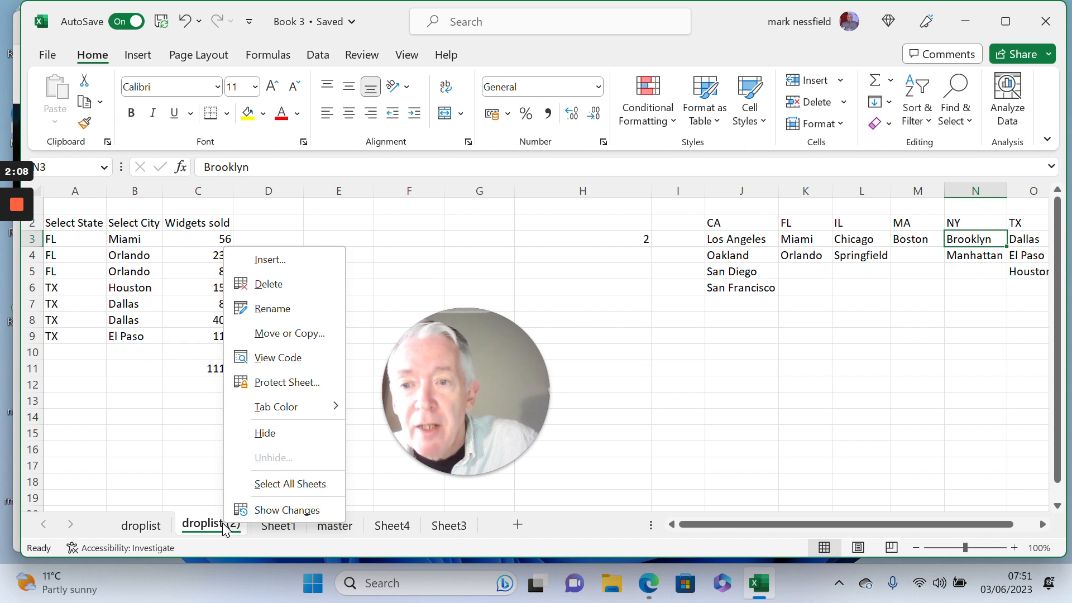
left_click(215, 529)
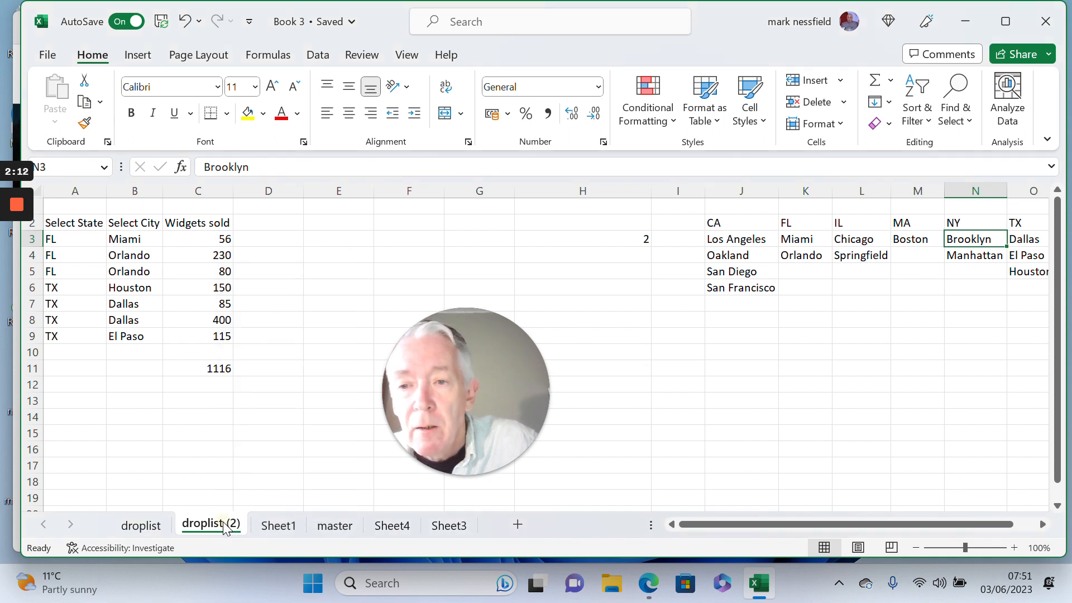
double_click(223, 525)
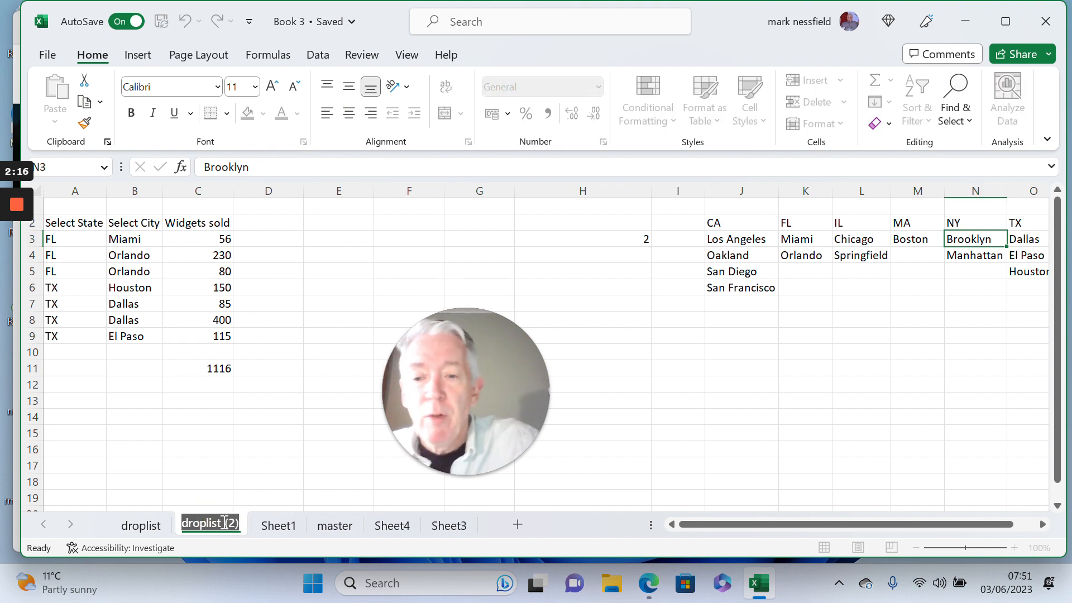
type("d")
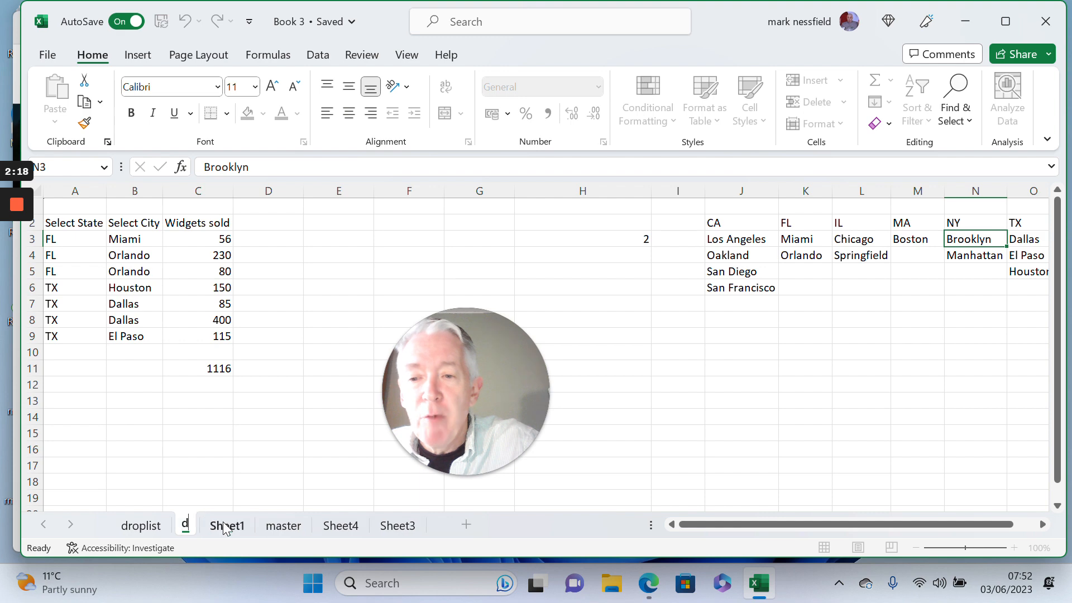
type("1")
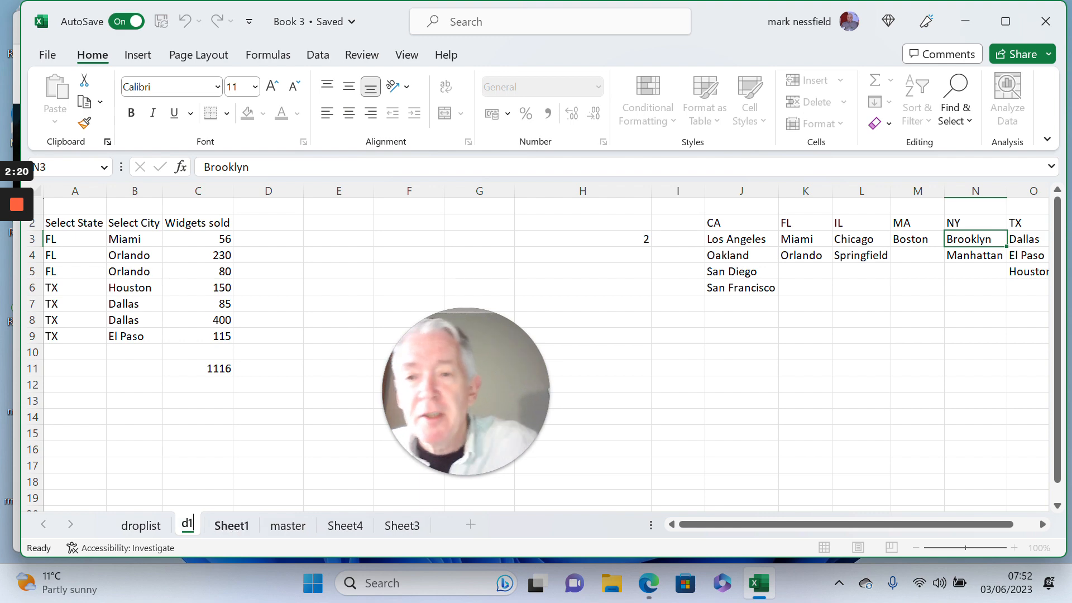
left_click(198, 464)
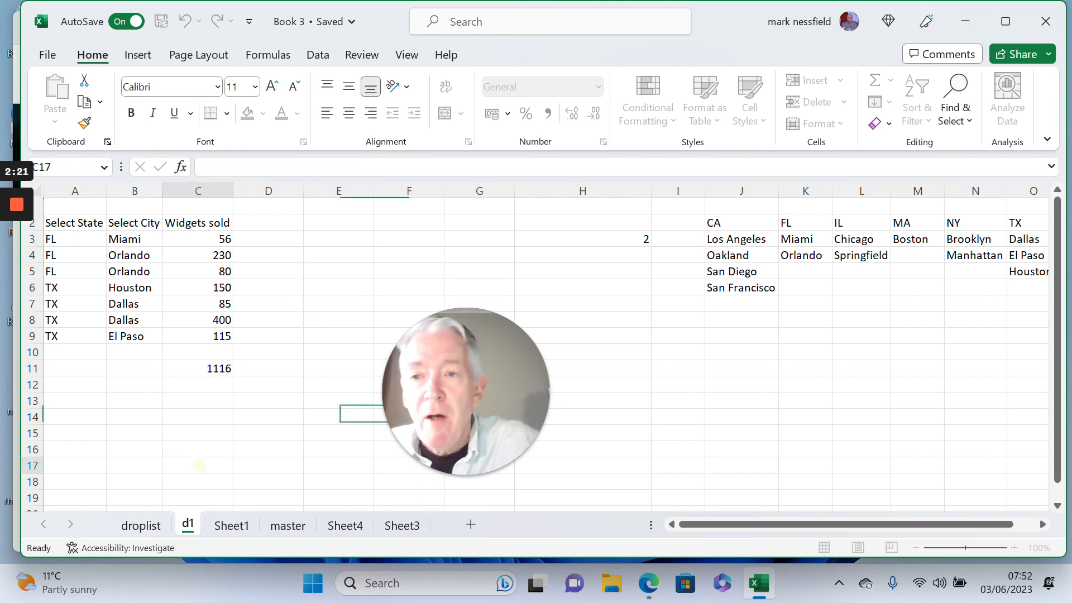
Copy the sales table A2:C11 on the droplist sheet, including its total, and paste it at E2
left_click(140, 533)
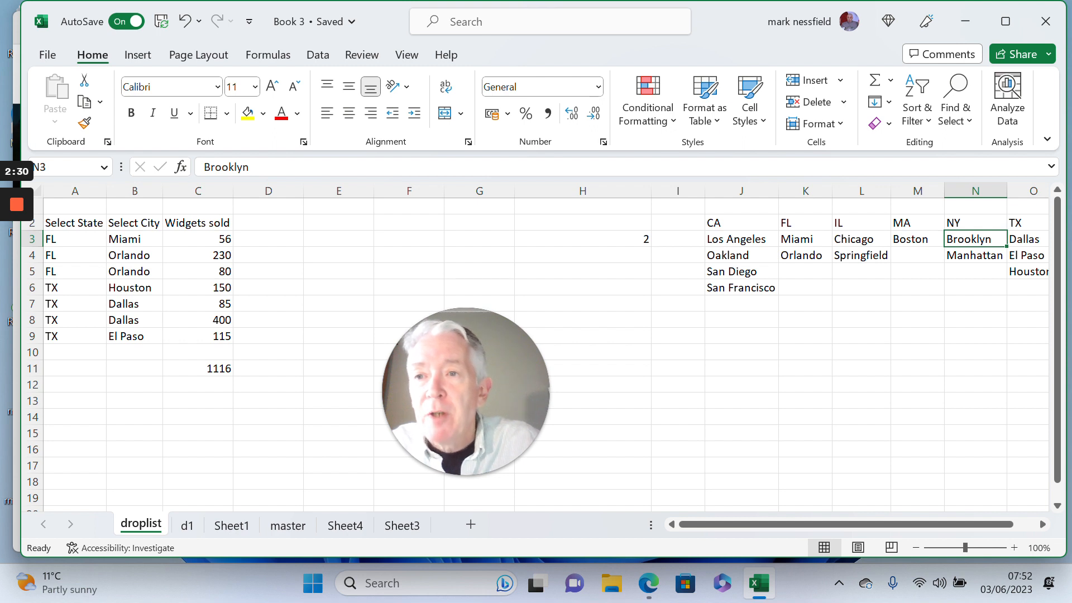
left_click(54, 223)
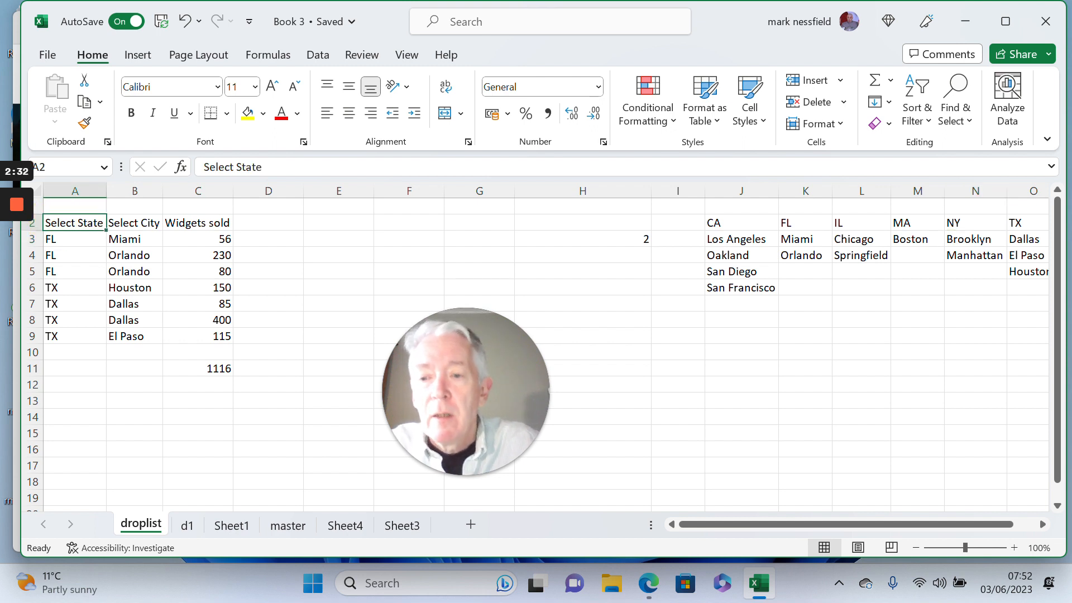
left_click_drag(54, 222, 199, 223)
key("shift+Down")
key("shift+Down")
key("shift+Down")
key("shift+Down")
key("shift+Down")
key("shift+Down")
key("shift+Down")
key("shift+Down")
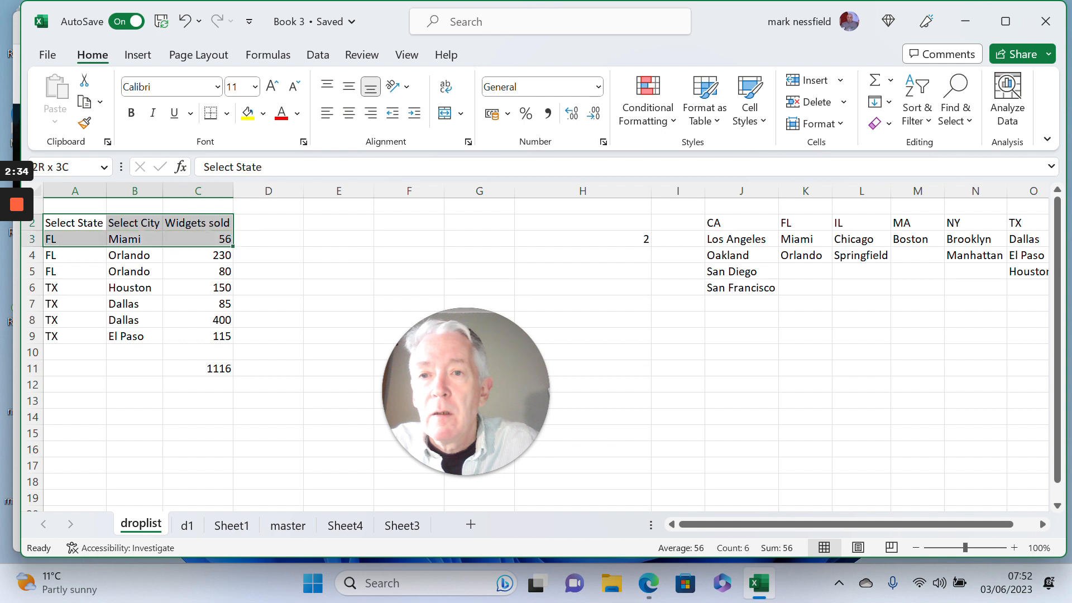
key("shift+Down")
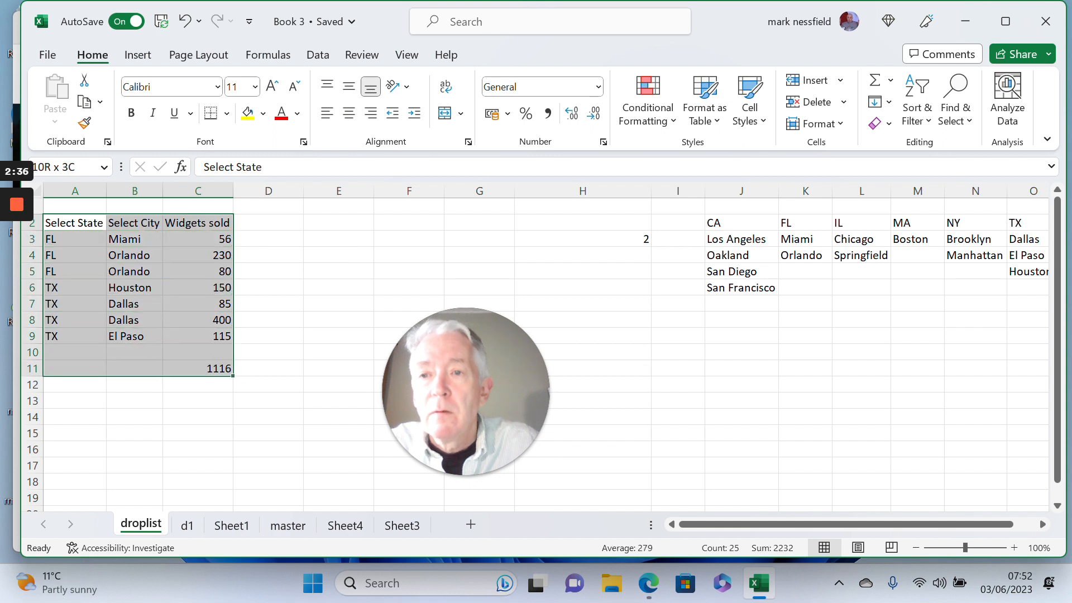
key("ctrl+c")
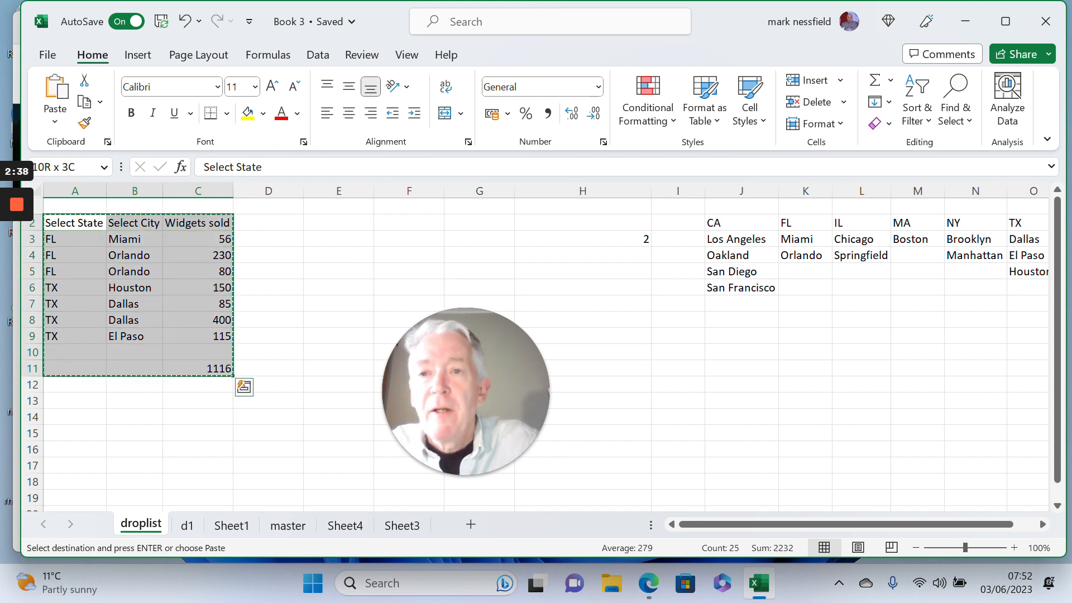
left_click(324, 220)
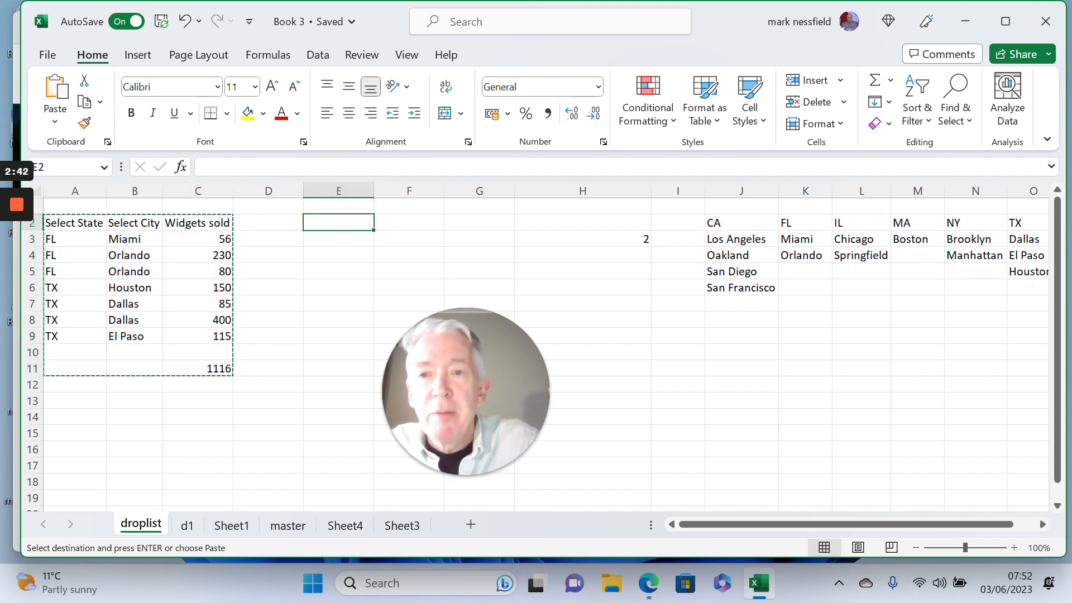
key("ctrl+v")
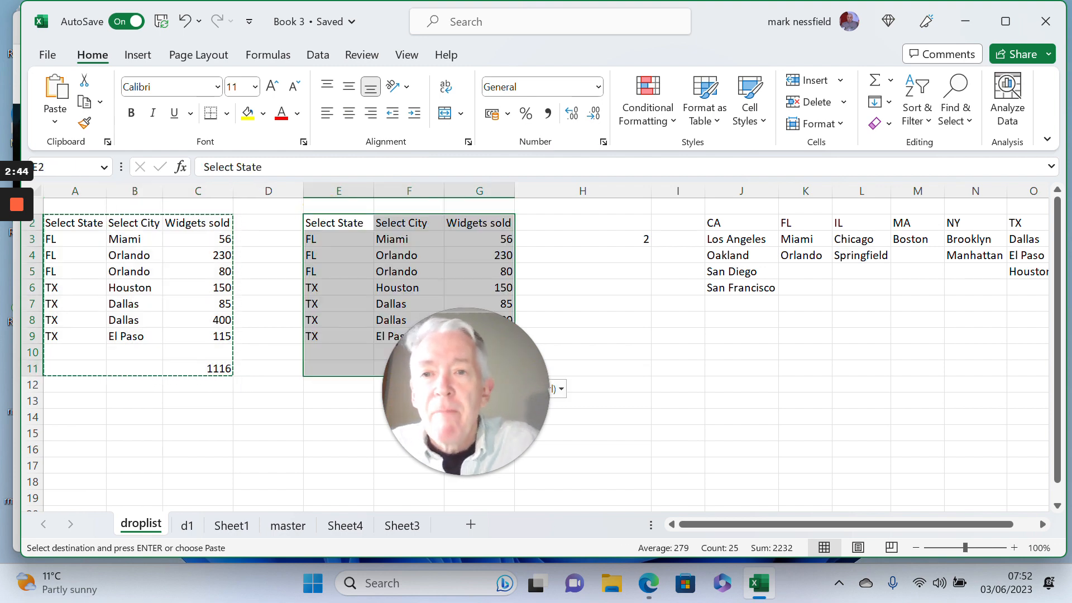
Set the data validation list source of the pasted table's first state cell, E3, to =d1!$J$2:$P$2
left_click(320, 251)
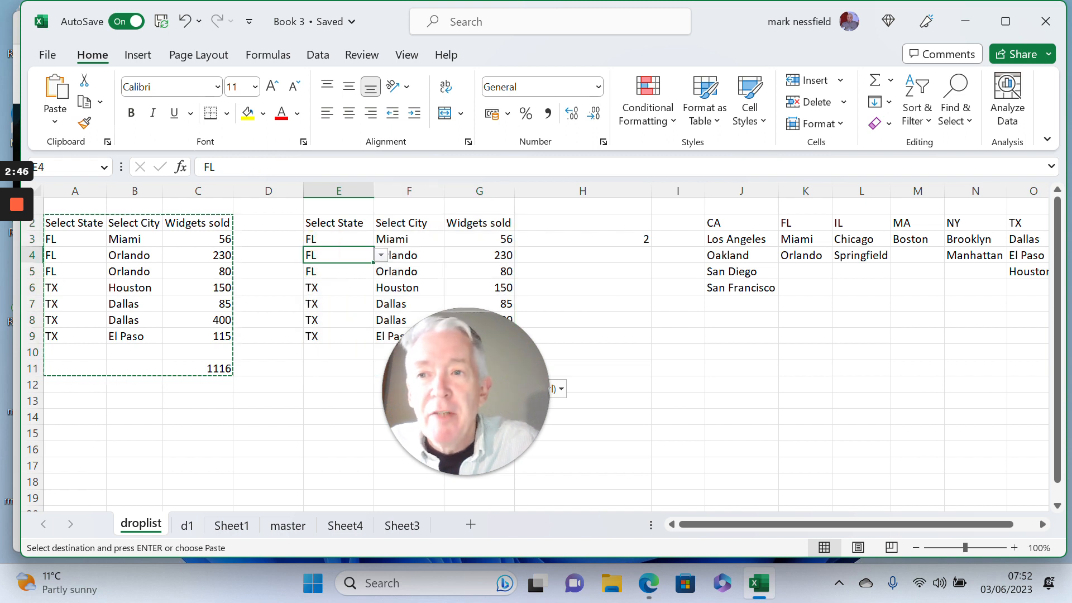
left_click(76, 240)
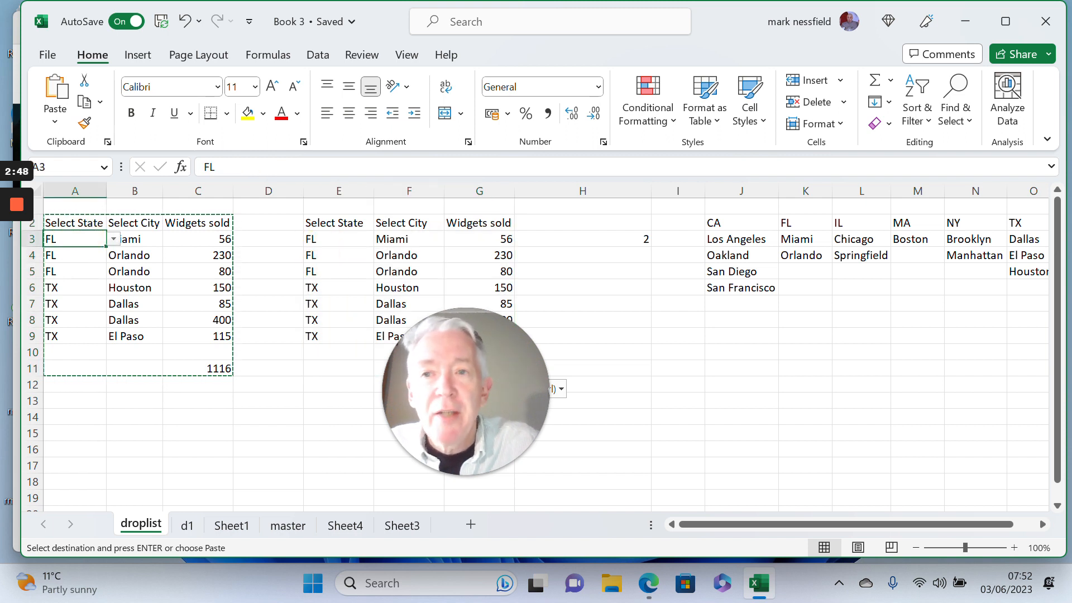
left_click(325, 236)
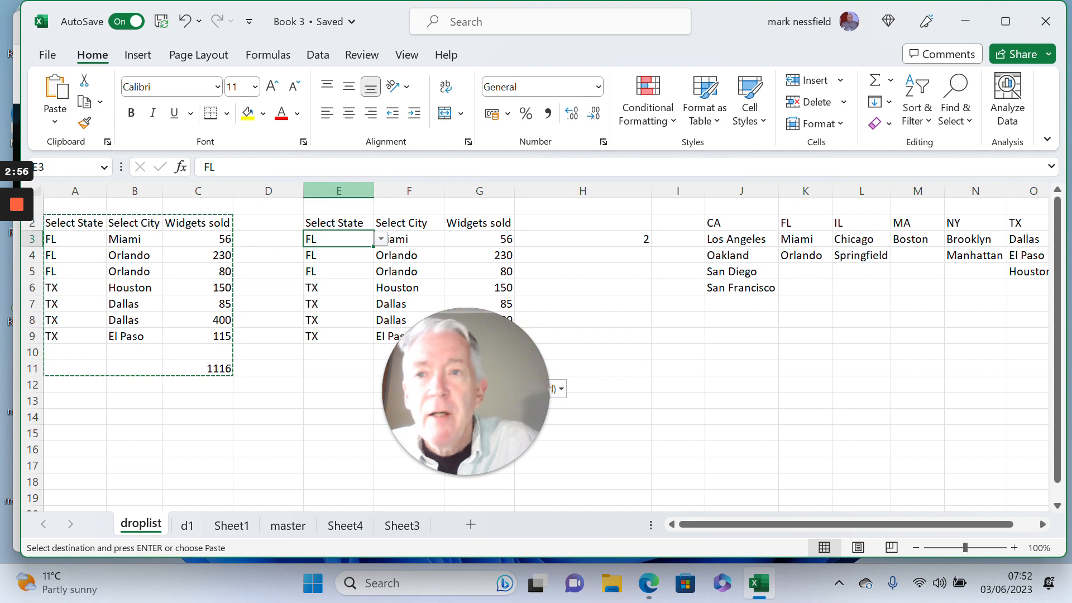
left_click(325, 64)
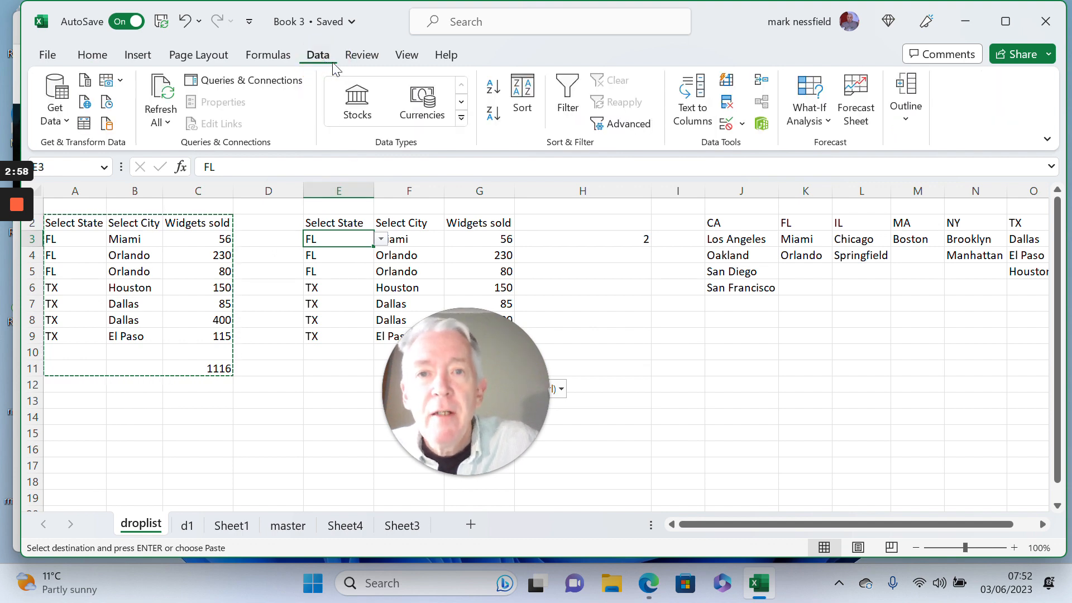
left_click(741, 123)
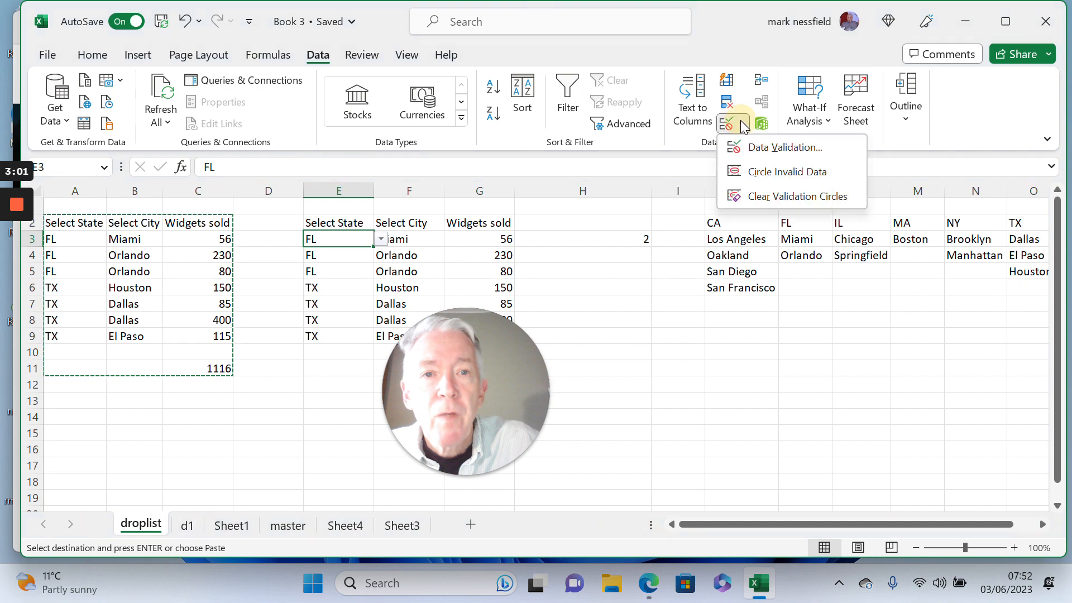
left_click(757, 148)
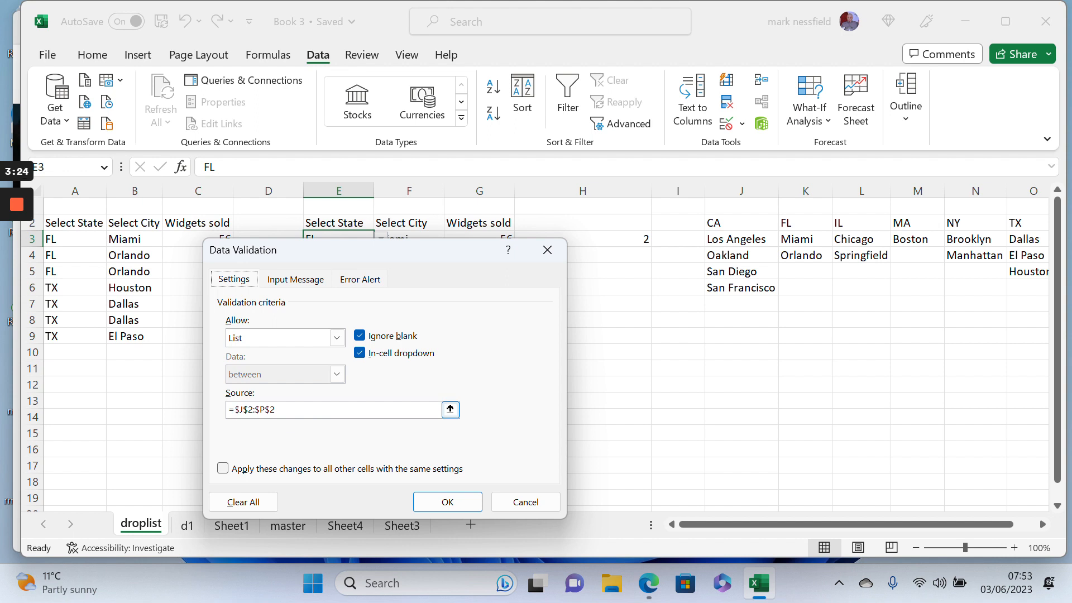
left_click(240, 410)
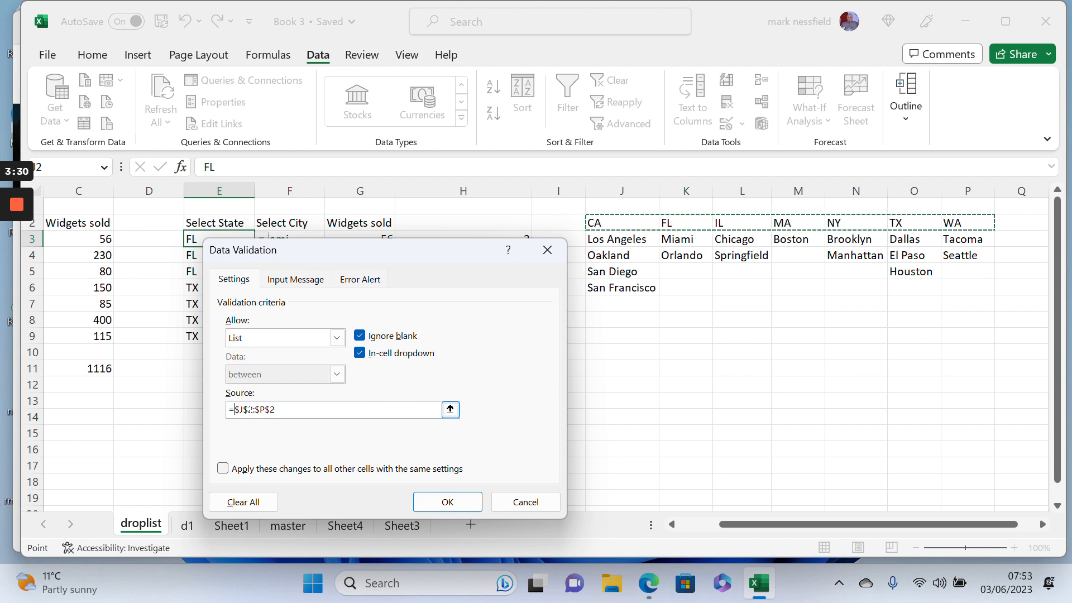
type("d1")
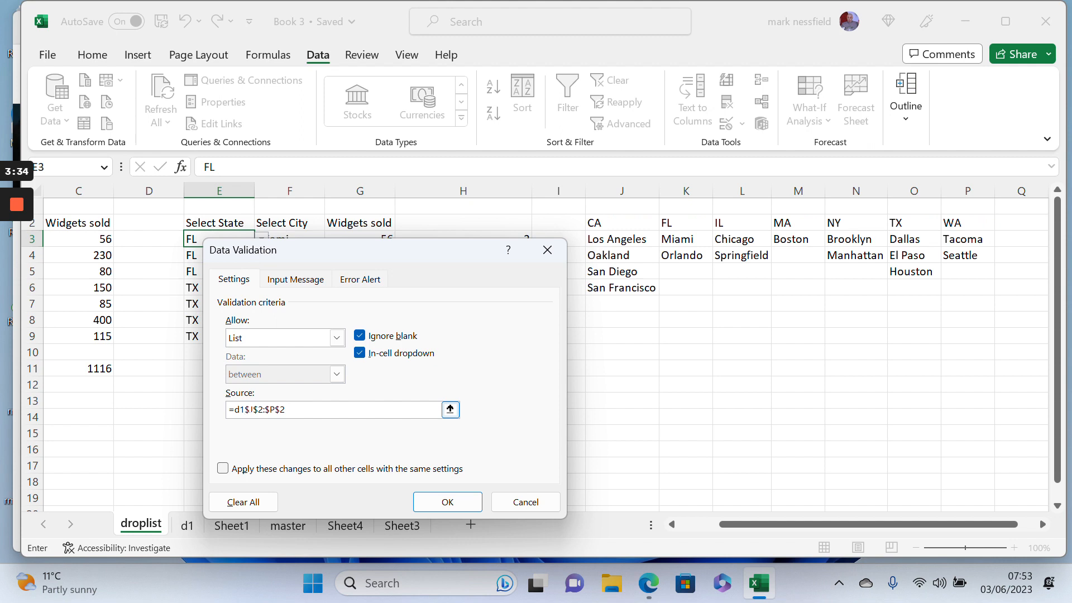
type("!")
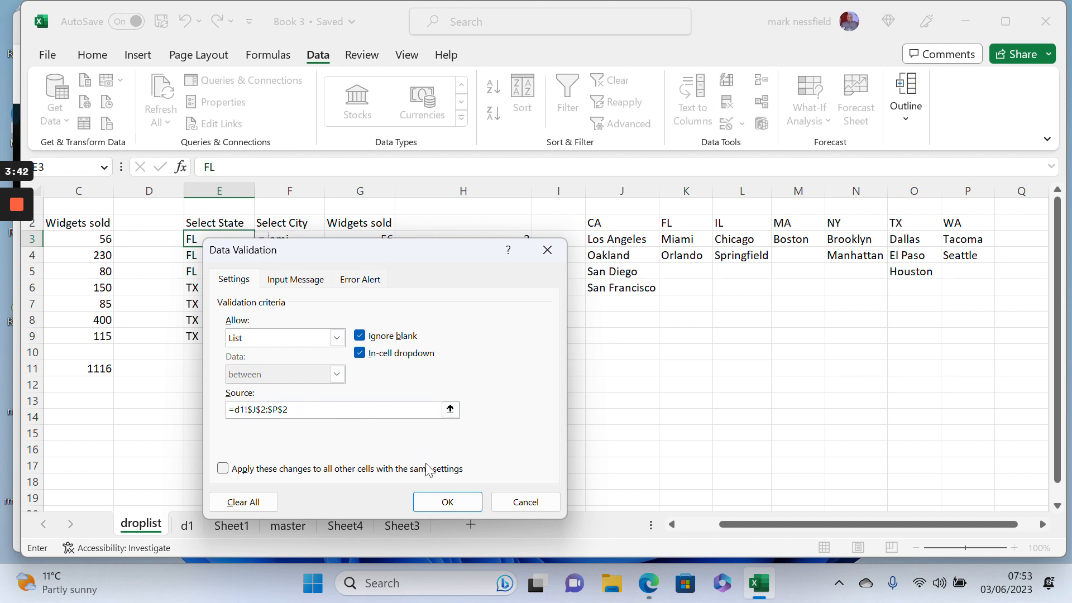
left_click(448, 504)
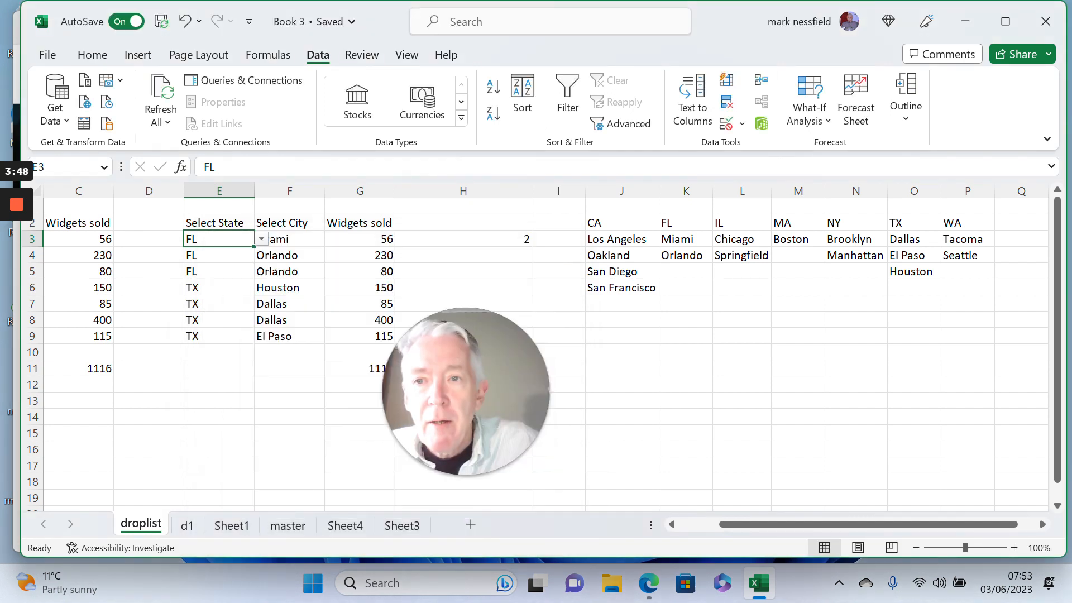
Test the state dropdown in E3 by choosing CA, and set the cell back to FL
left_click(261, 239)
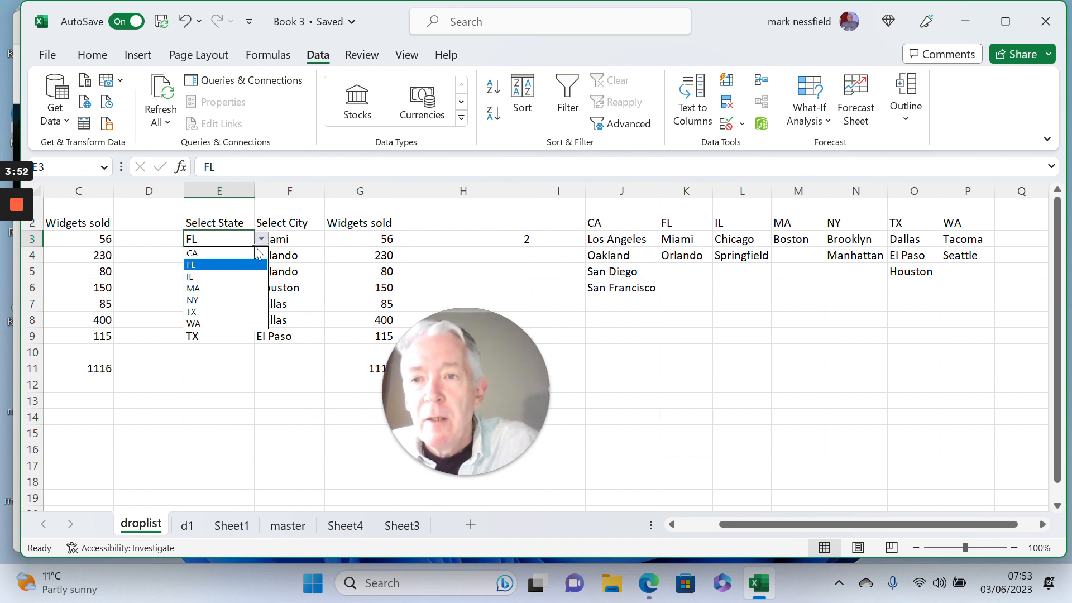
left_click(249, 253)
left_click(262, 239)
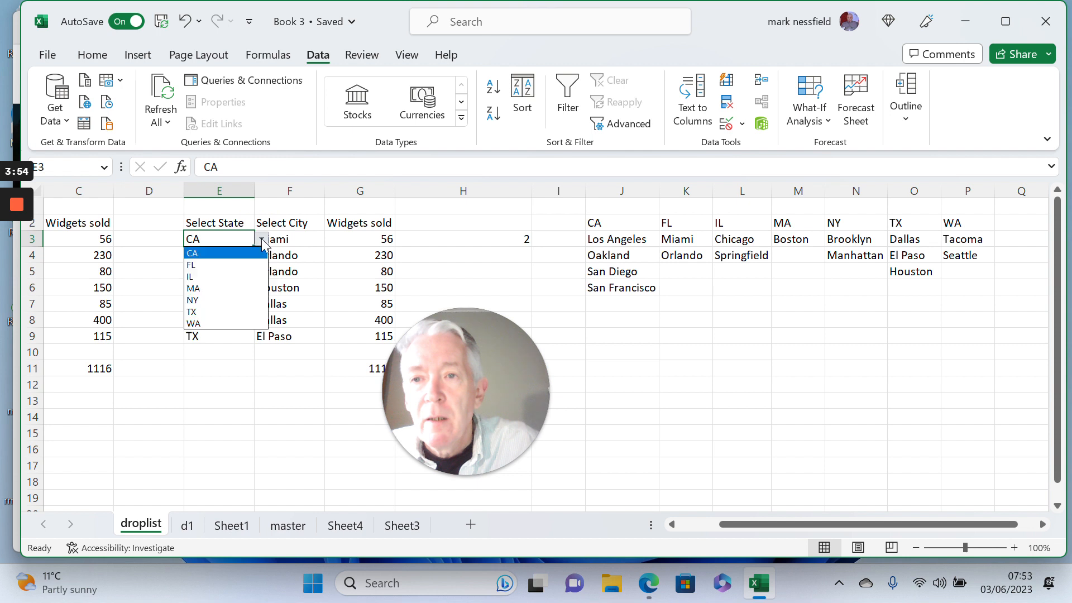
left_click(238, 265)
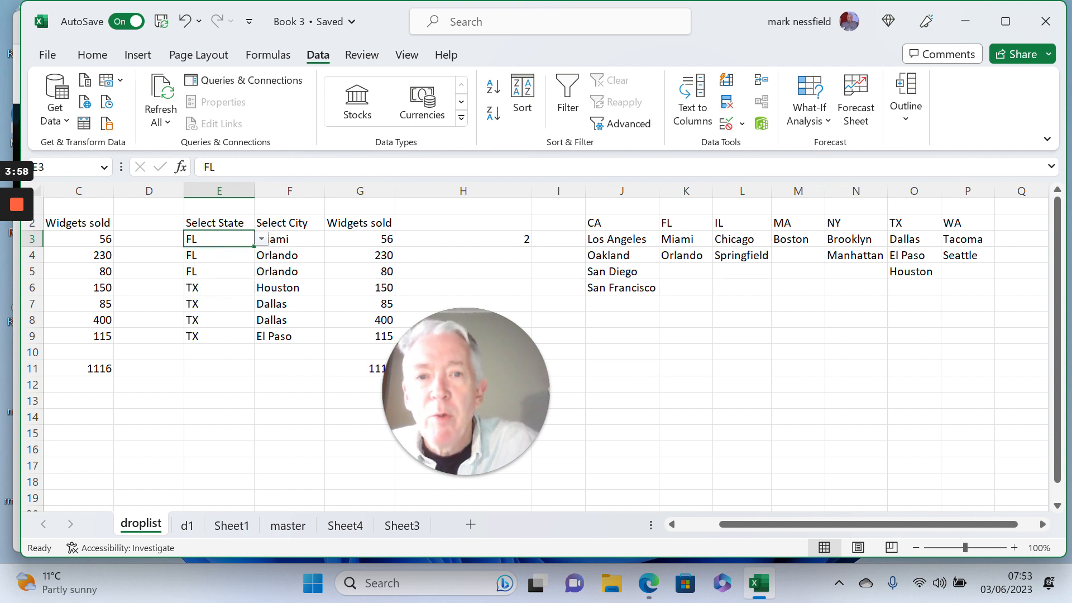
Replace the FL heading in K2 of the droplist sheet with xx and check the state options offered in E3
left_click(675, 222)
type("xx")
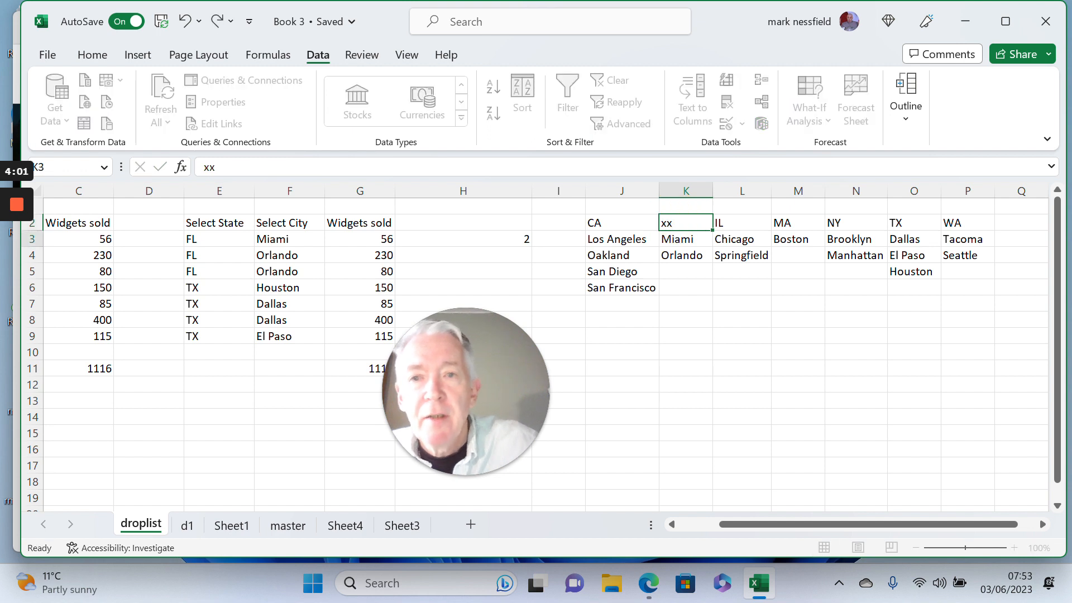
key("Return")
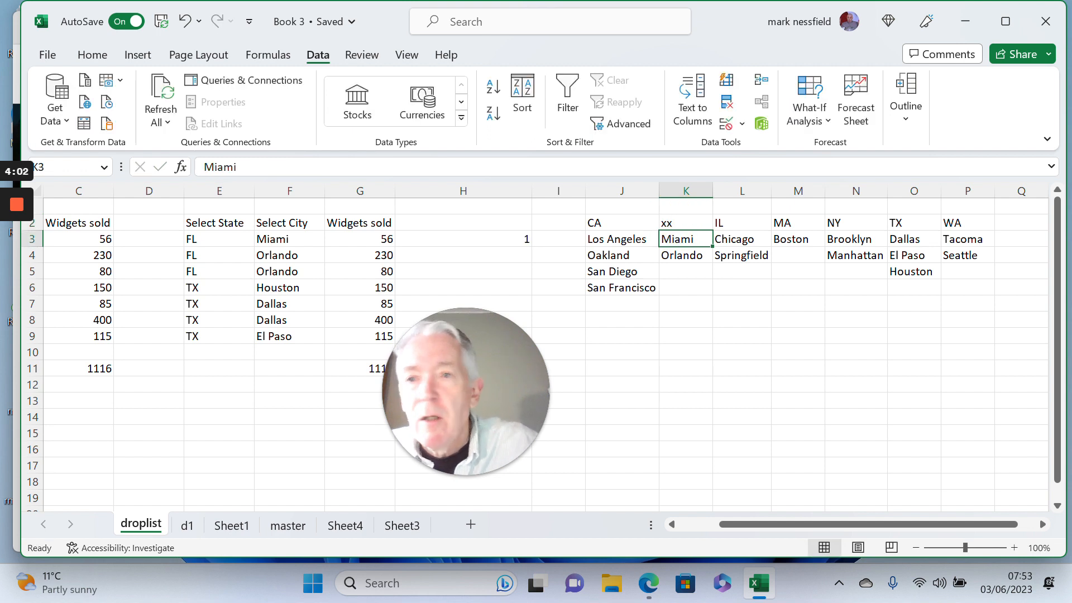
left_click(219, 238)
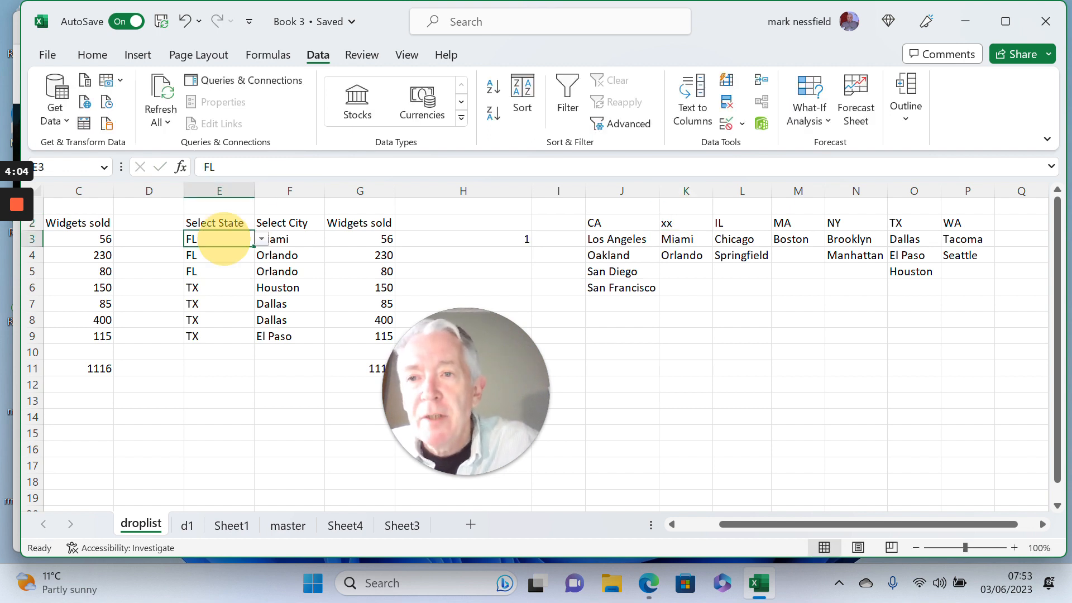
left_click(261, 239)
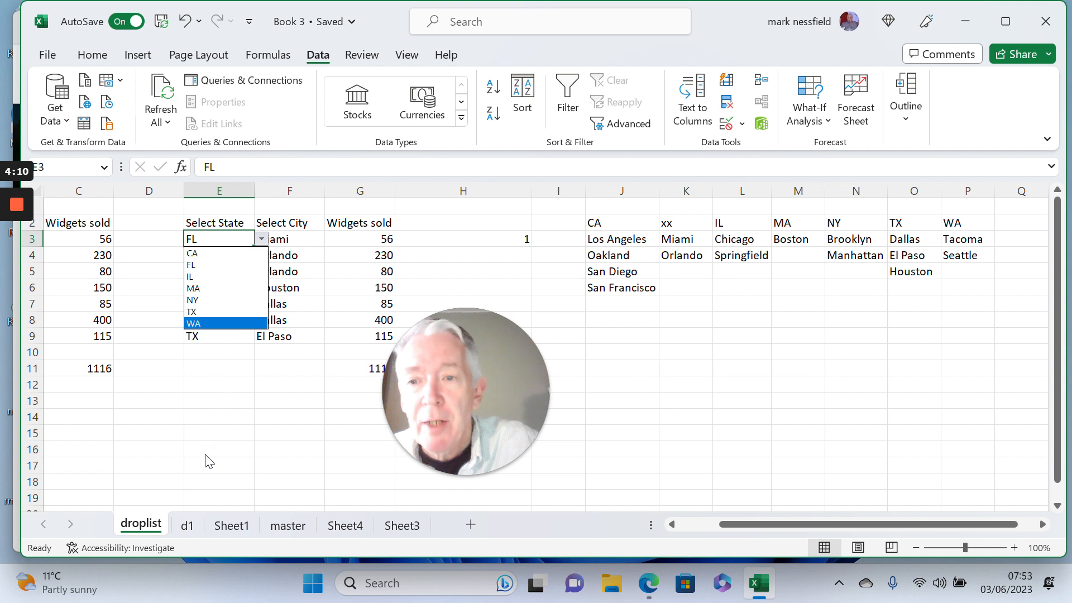
left_click(191, 525)
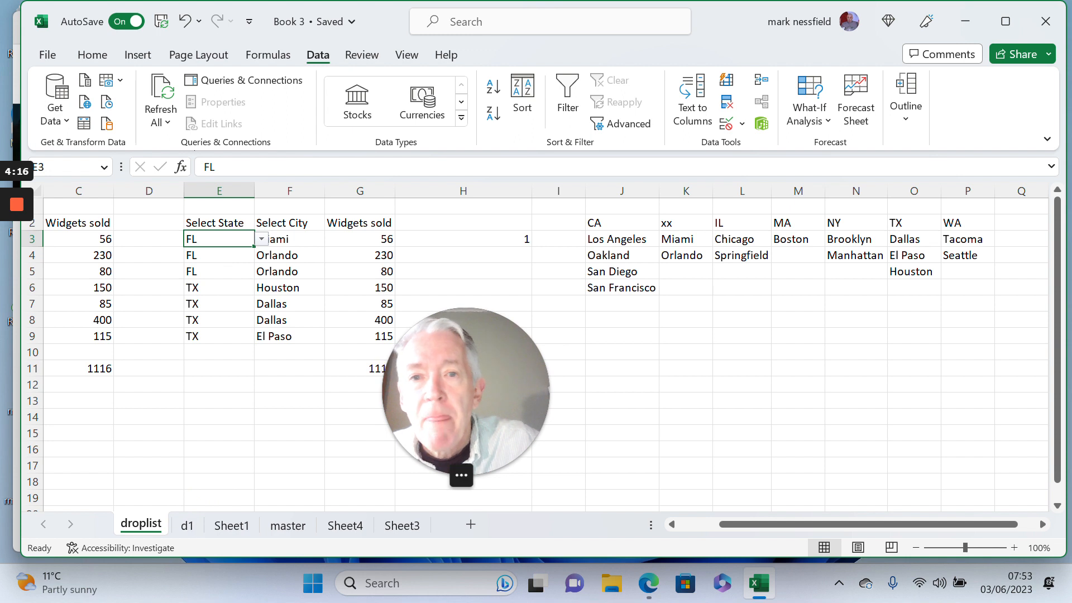
Restore the heading in K2 to FL and return to the state cell E3
left_click(678, 226)
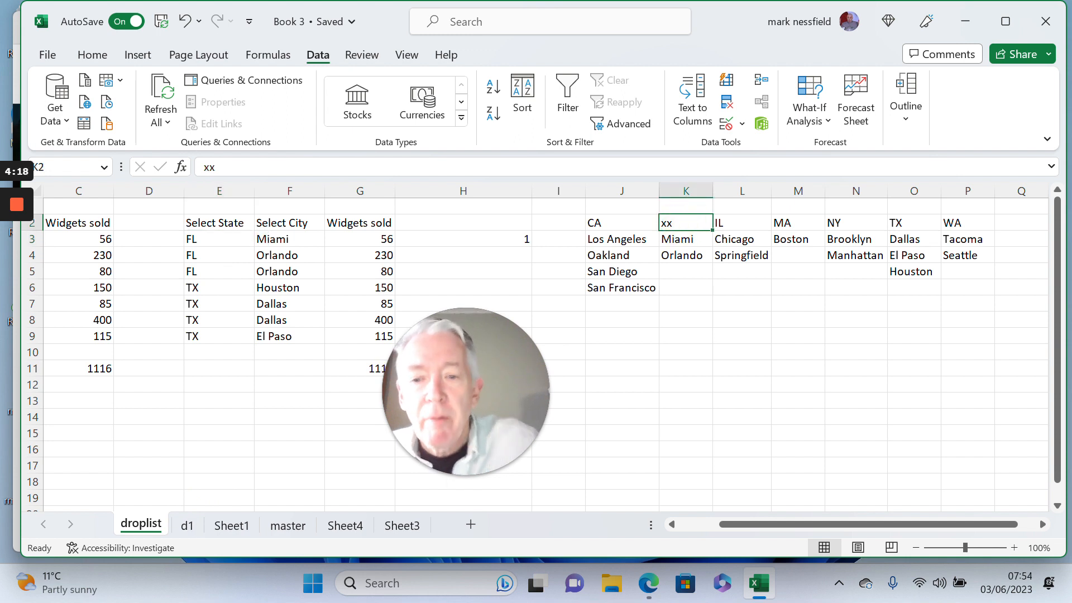
type("FL")
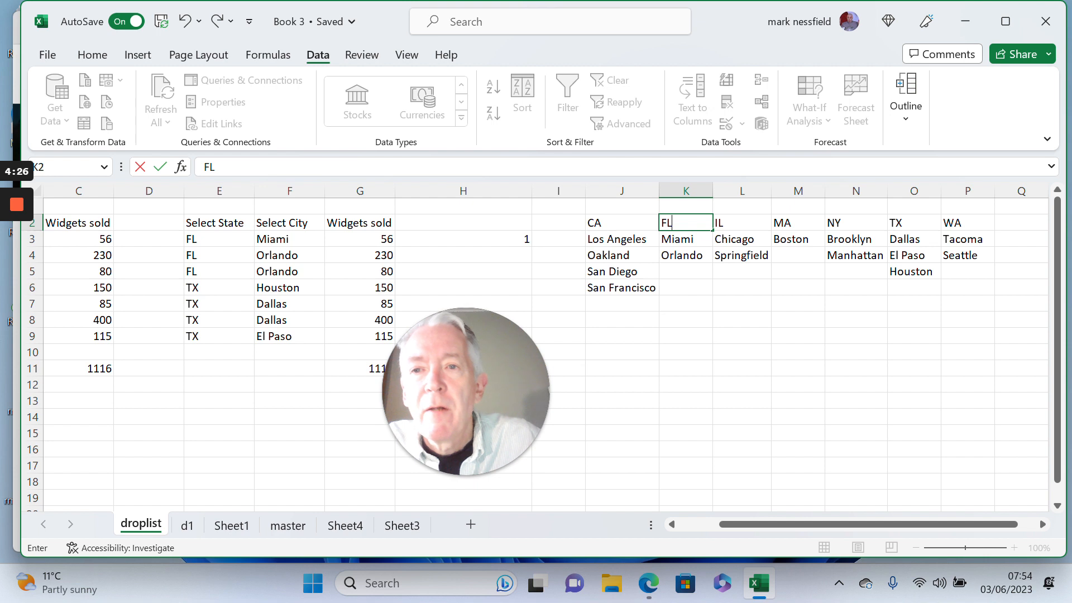
left_click(264, 240)
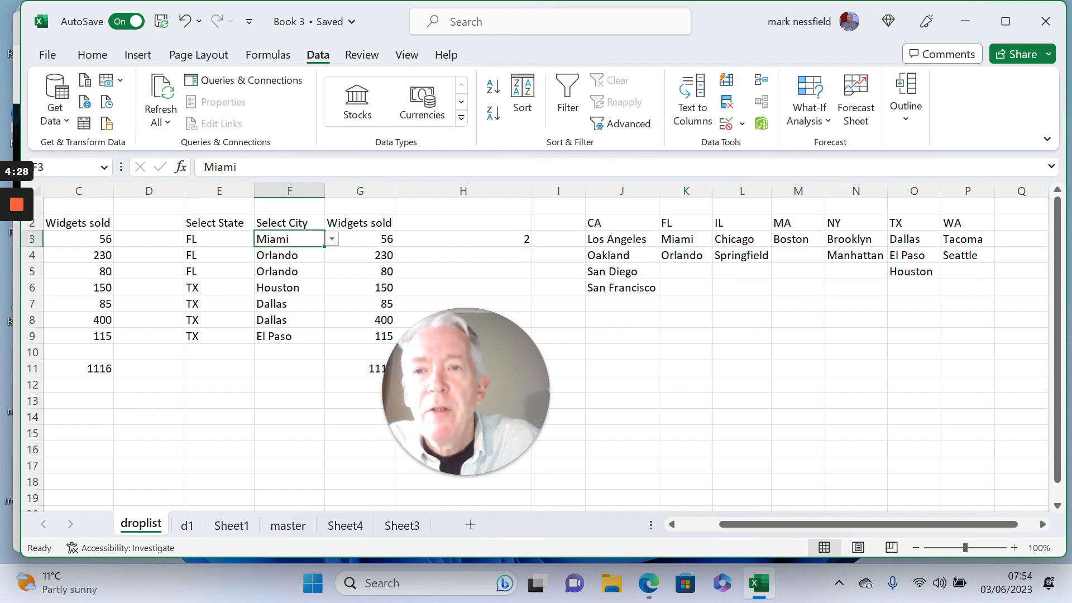
left_click(216, 239)
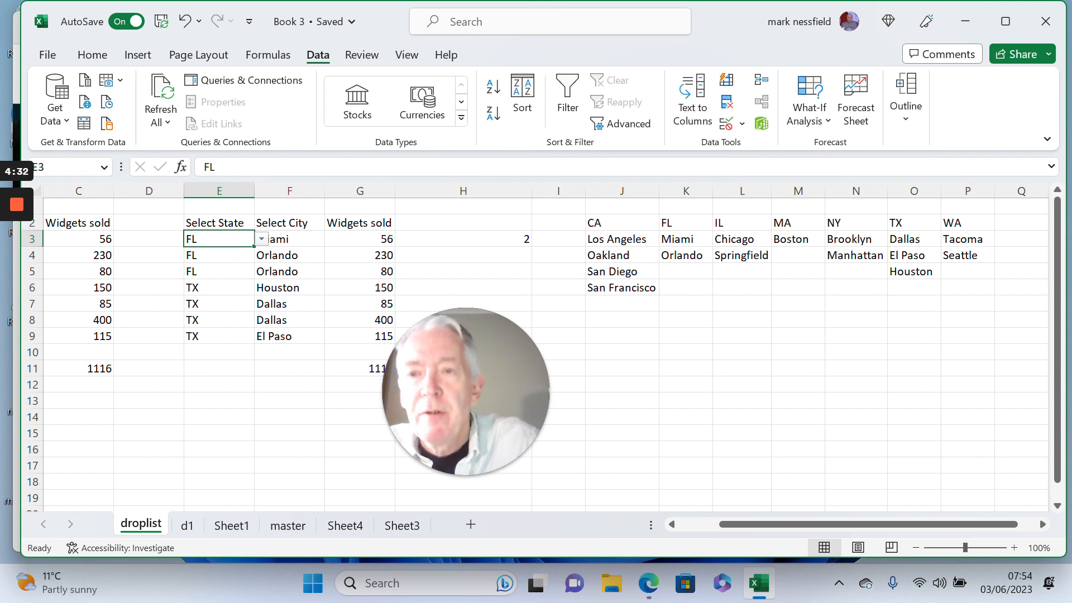
Copy only the data validation of state cell E3 onto the state cells E4:E9 with Paste Special
key("ctrl+c")
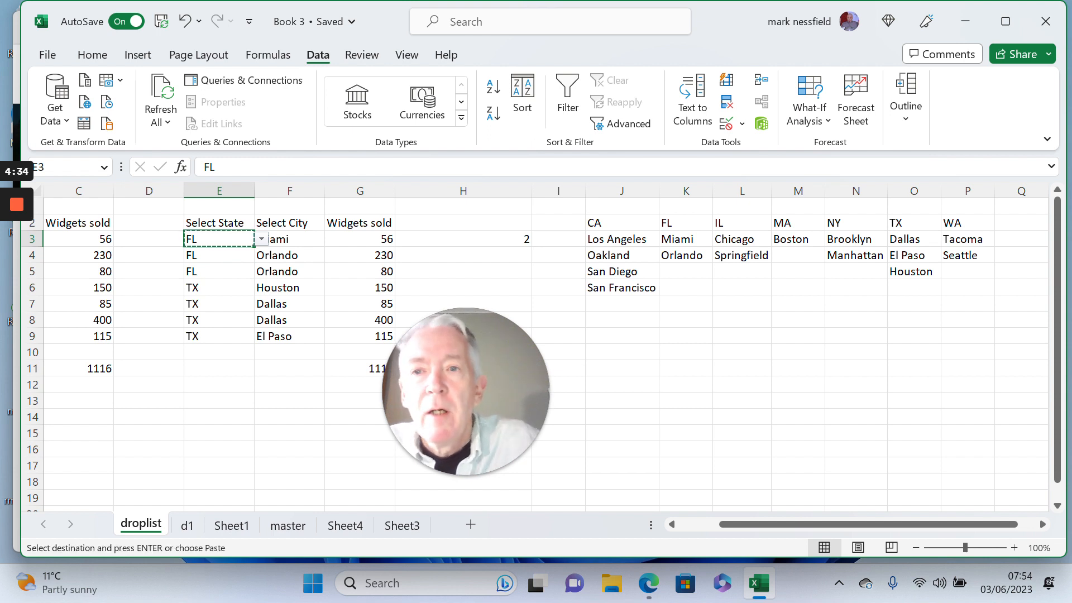
left_click_drag(224, 256, 224, 335)
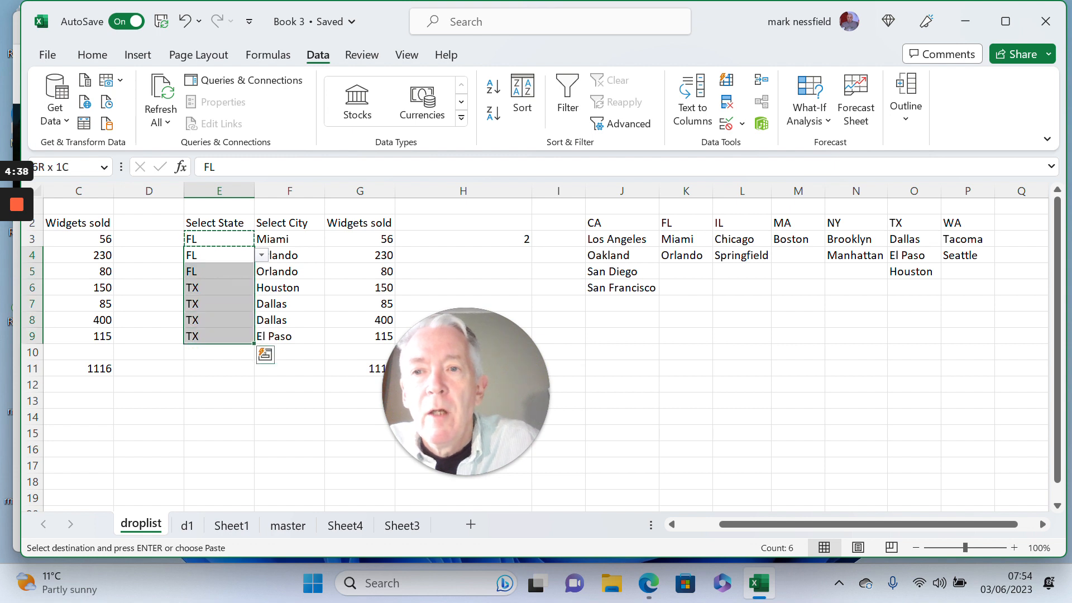
right_click(223, 301)
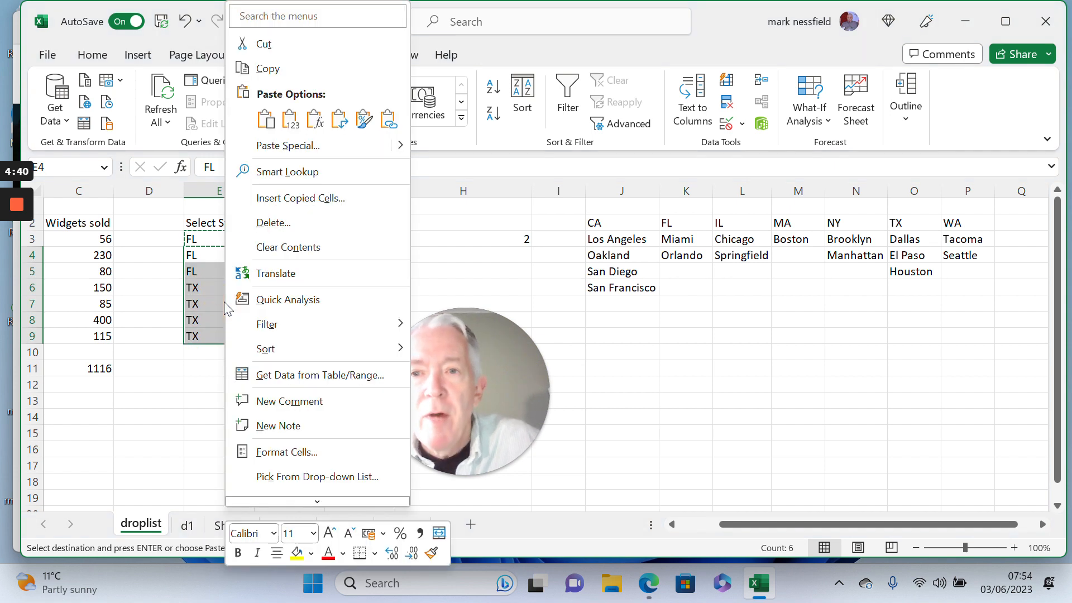
left_click(340, 147)
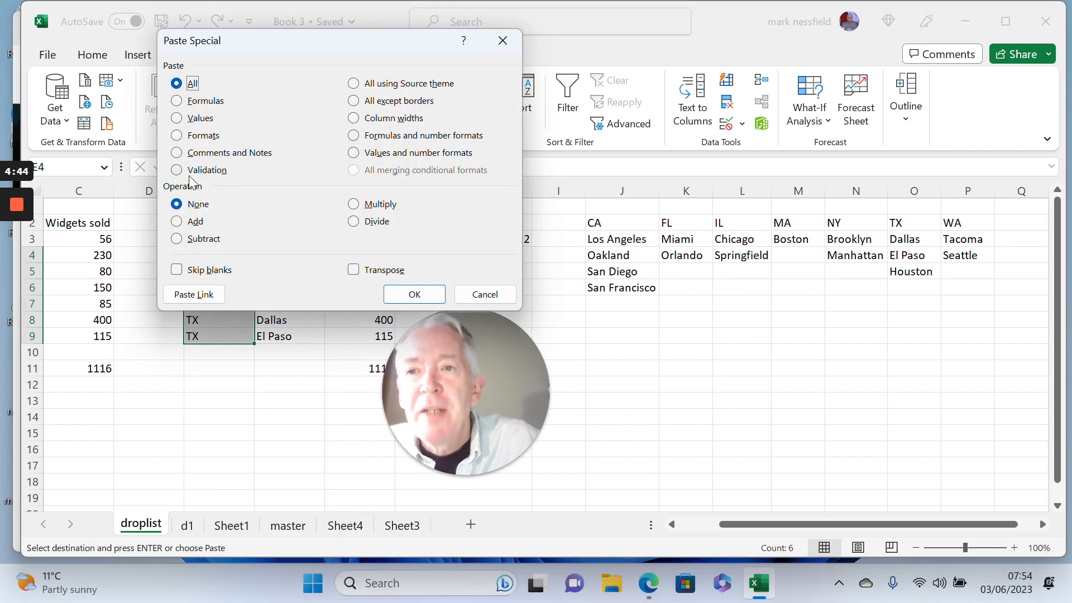
left_click(176, 170)
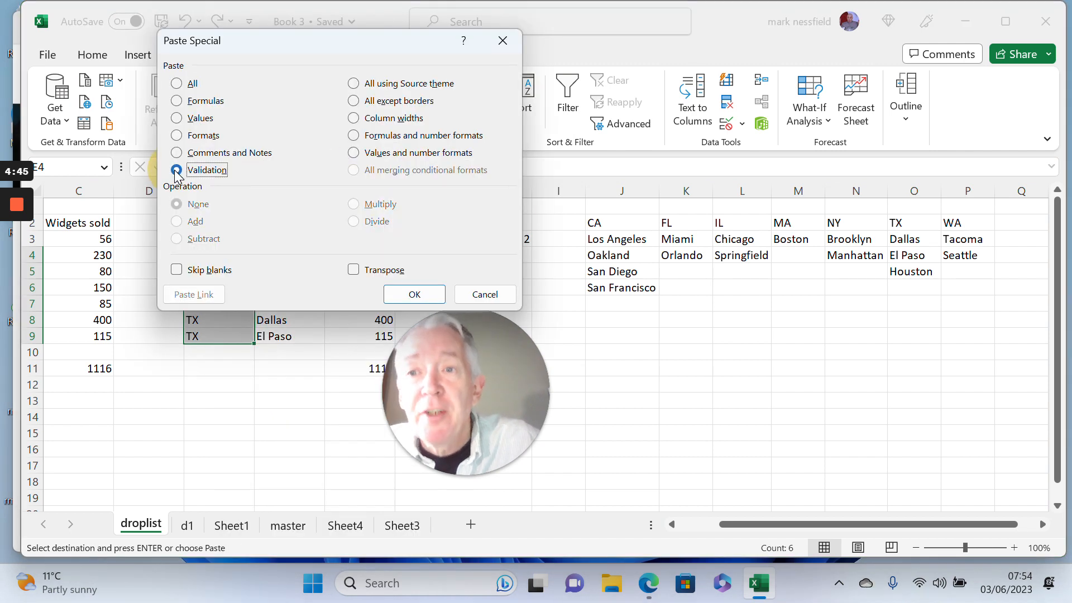
left_click(405, 293)
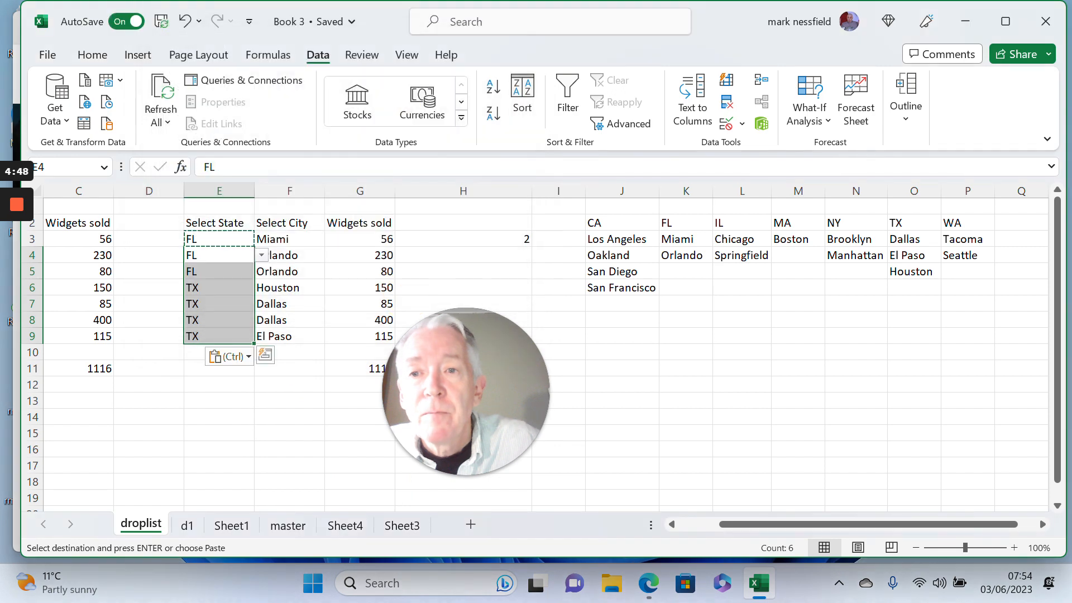
Clear the data validation list source of city cell F3 and begin a new formula there, =offset($J$2,1,match(
left_click(313, 239)
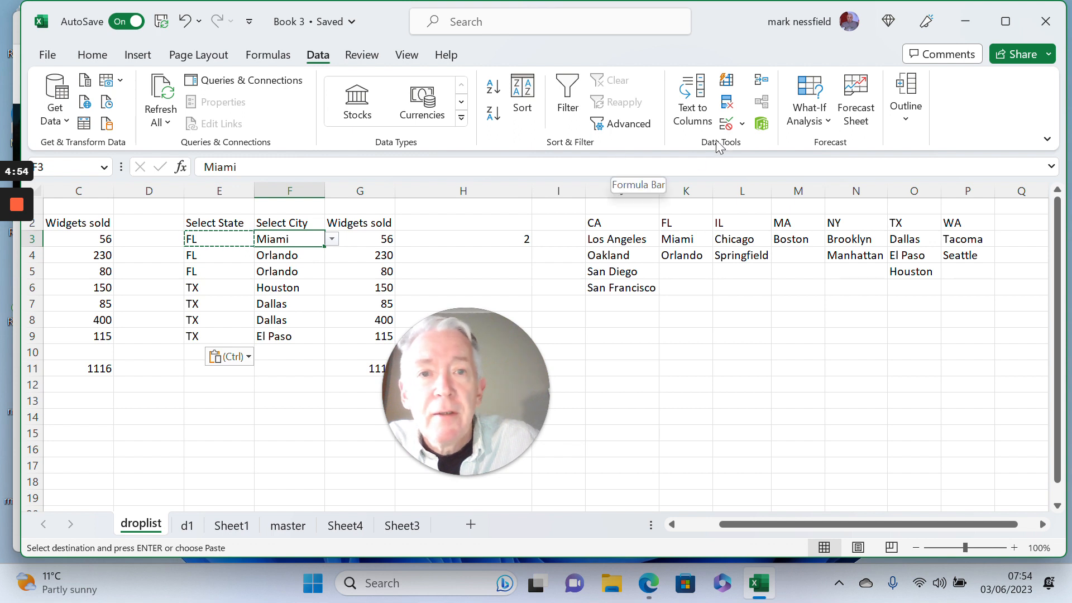
left_click(744, 124)
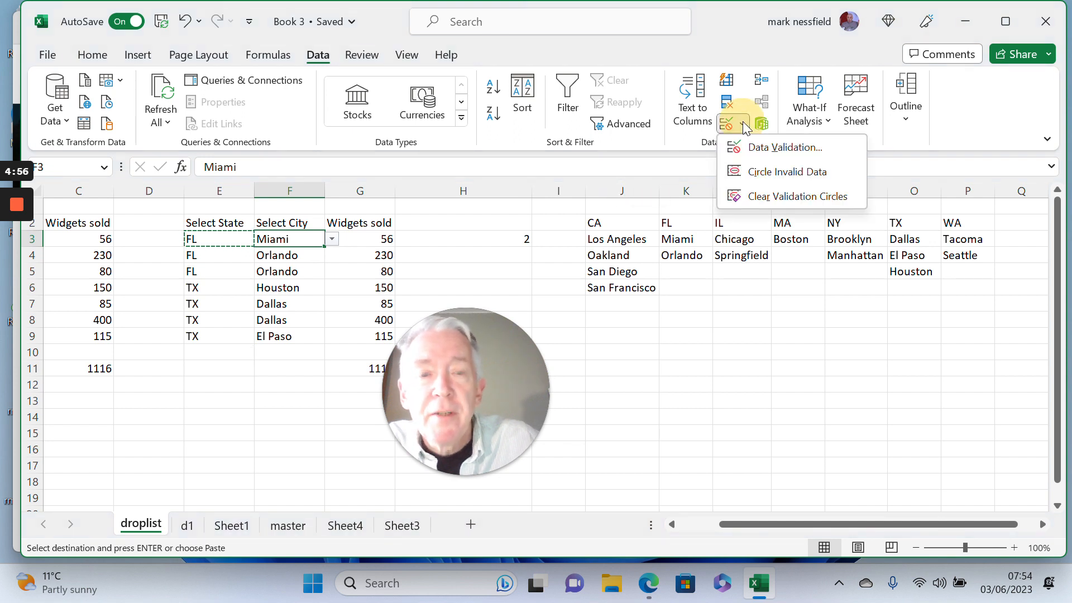
left_click(765, 147)
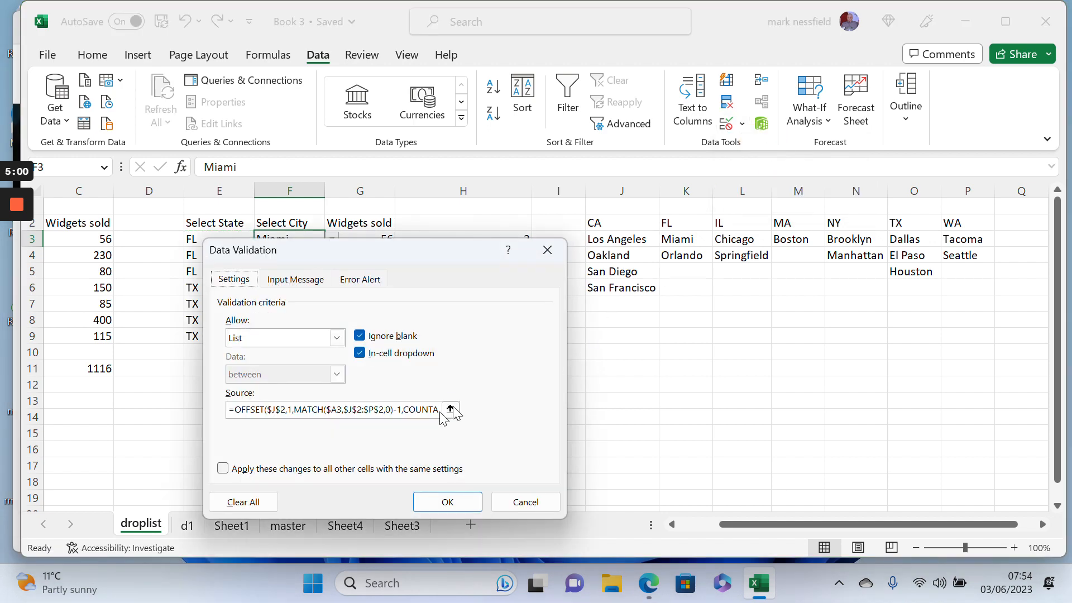
left_click(404, 409)
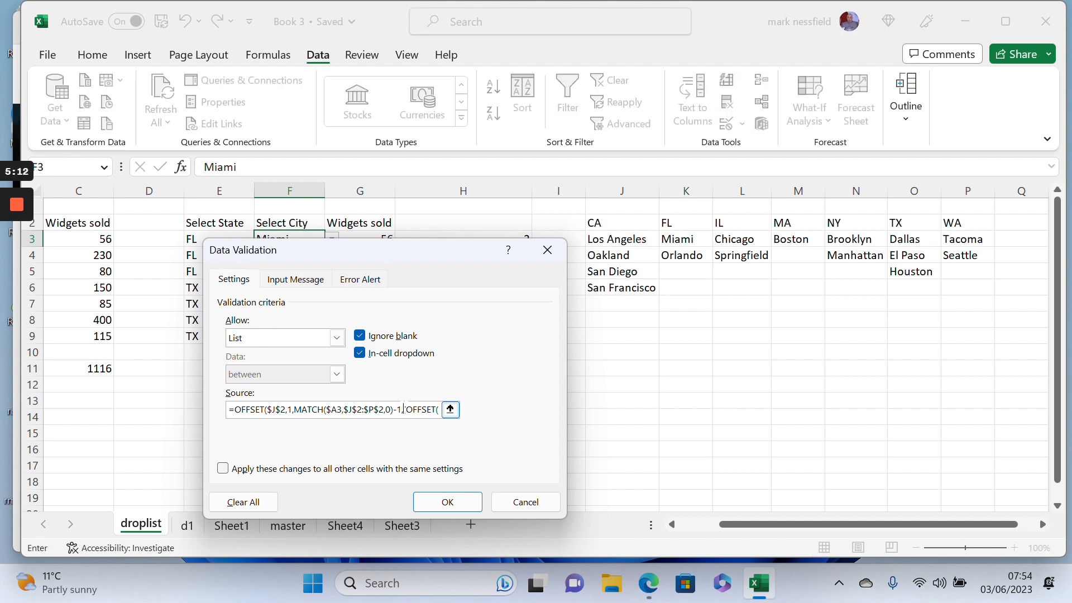
key("BackSpace")
key("BackSpace")
key("BackSpace")
key("BackSpace")
key("BackSpace")
key("BackSpace")
key("BackSpace")
key("BackSpace")
key("BackSpace")
key("BackSpace")
key("BackSpace")
key("BackSpace")
key("BackSpace")
key("BackSpace")
key("BackSpace")
key("BackSpace")
key("BackSpace")
key("BackSpace")
key("BackSpace")
key("BackSpace")
double_click(406, 409)
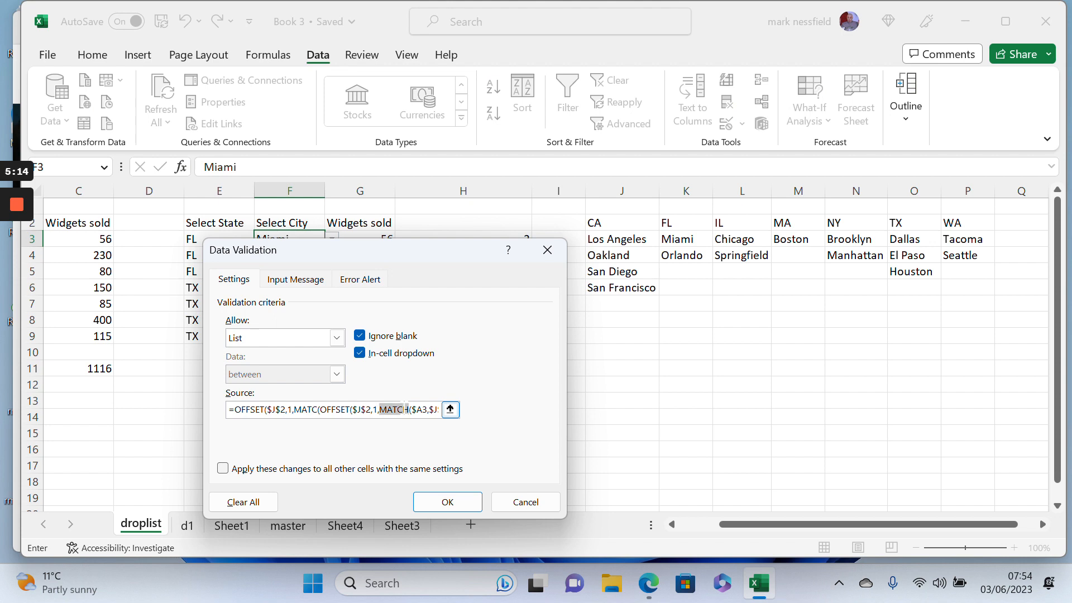
key("BackSpace")
key("BackSpace")
key("BackSpace")
key("BackSpace")
key("BackSpace")
key("BackSpace")
key("BackSpace")
key("BackSpace")
key("BackSpace")
key("BackSpace")
key("BackSpace")
key("BackSpace")
key("BackSpace")
key("BackSpace")
key("BackSpace")
key("BackSpace")
key("BackSpace")
key("BackSpace")
key("BackSpace")
key("BackSpace")
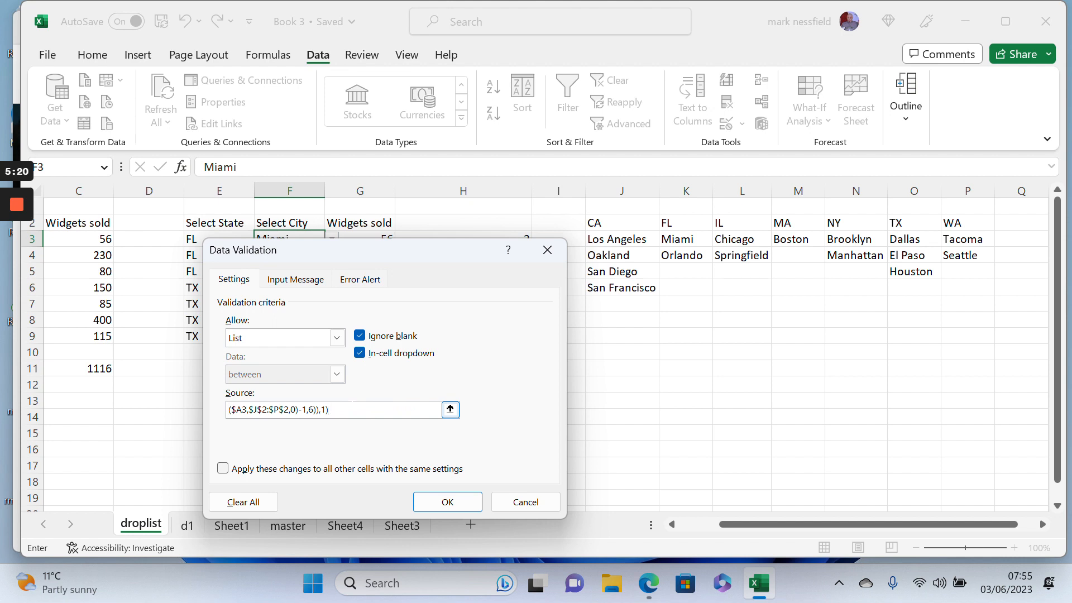
key("Delete")
key("Delete")
key("Delete")
key("Delete")
key("Delete")
key("Delete")
key("Delete")
key("Delete")
key("Delete")
key("Delete")
key("Delete")
key("Delete")
key("Delete")
key("Delete")
key("Delete")
key("Delete")
key("Delete")
key("Delete")
key("Delete")
key("Delete")
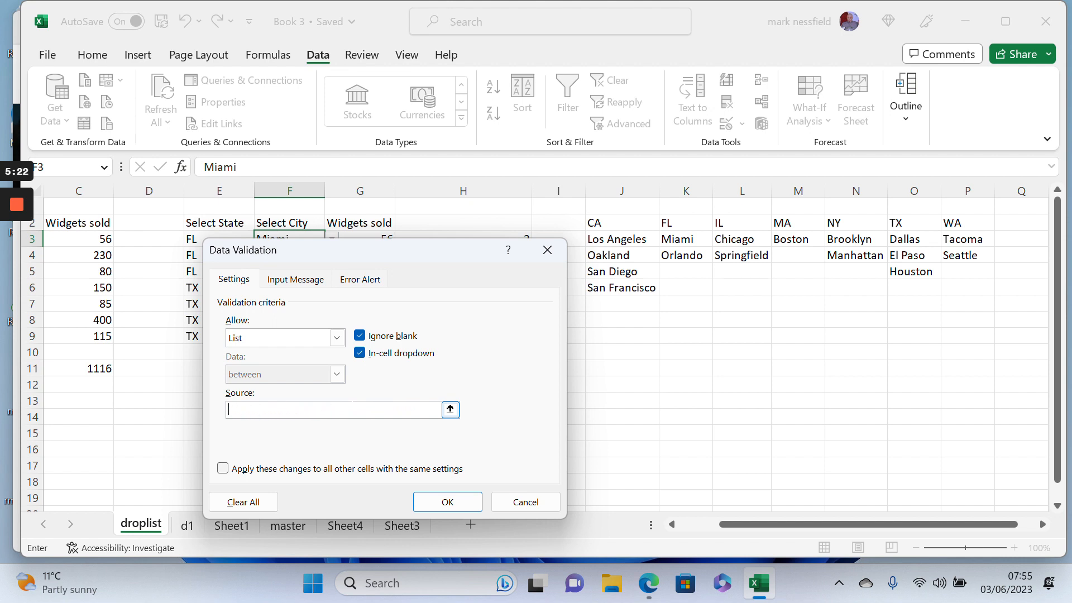
type("=offset($J$2,1,match(")
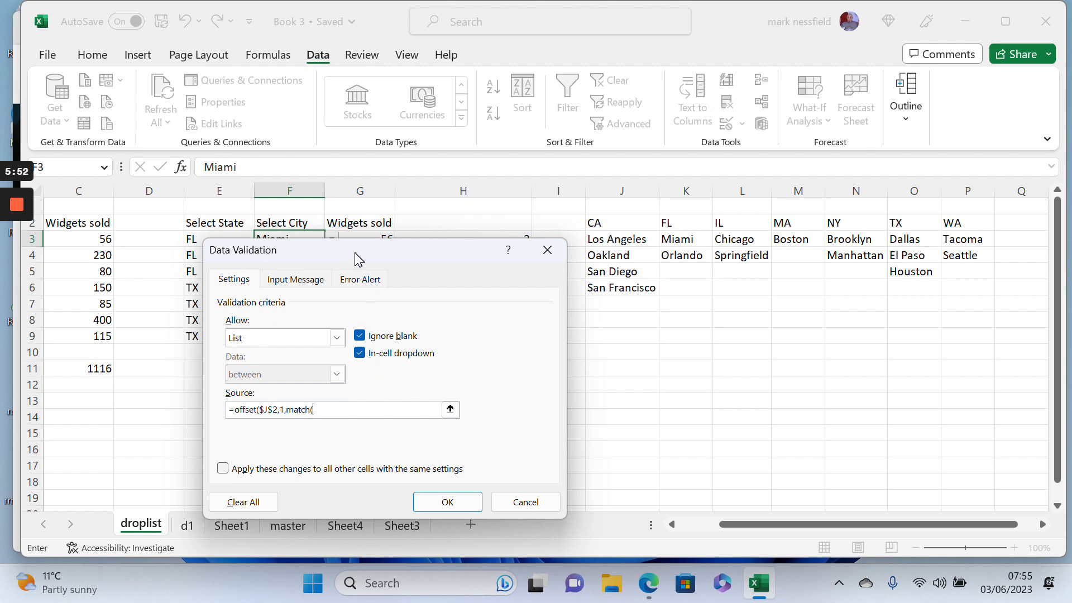
left_click_drag(354, 252, 363, 278)
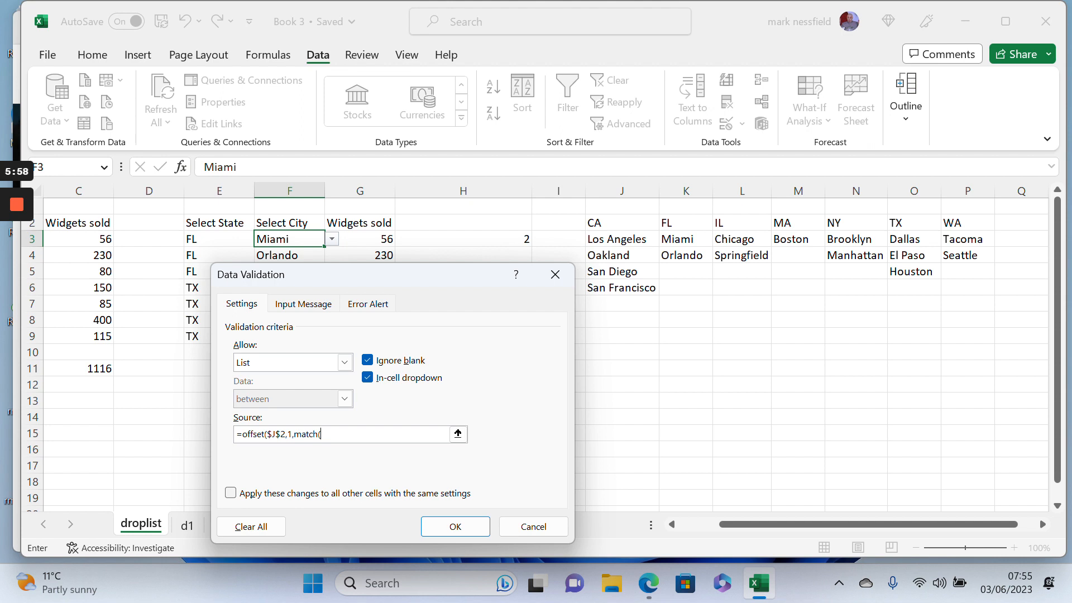
left_click(212, 240)
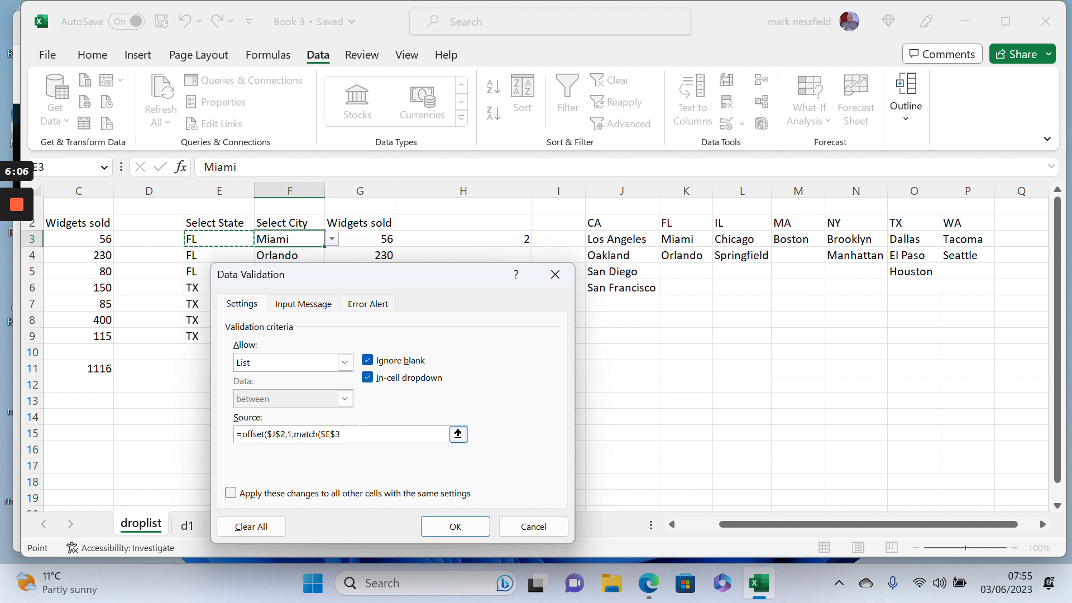
key("BackSpace")
key("BackSpace")
type("3")
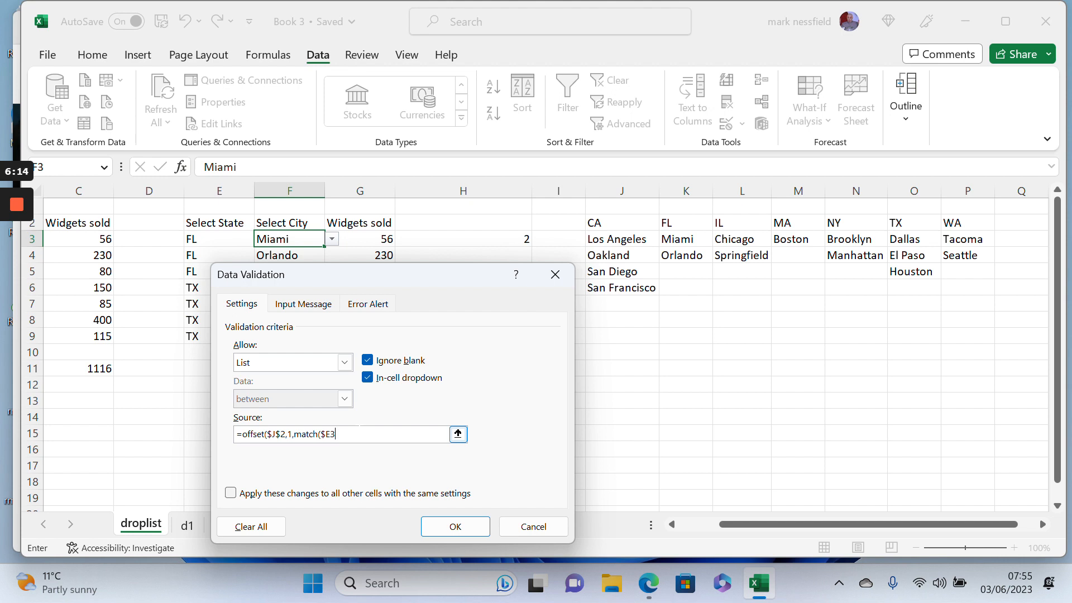
type(",")
type("$E$3")
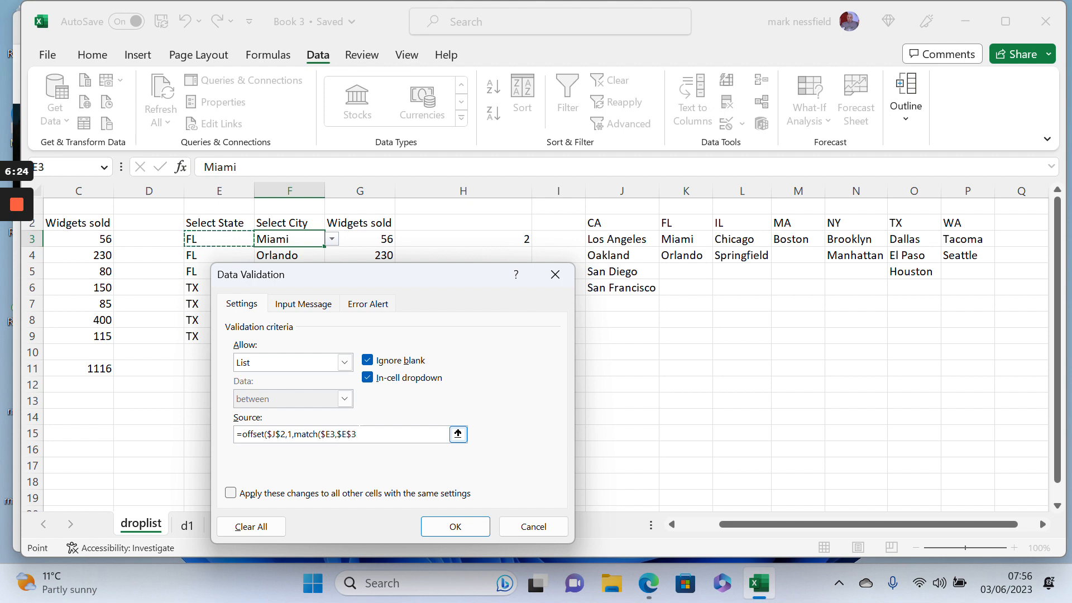
key("BackSpace")
key("BackSpace")
key("BackSpace")
key("BackSpace")
key("BackSpace")
key("BackSpace")
key("BackSpace")
key("BackSpace")
key("BackSpace")
key("BackSpace")
key("BackSpace")
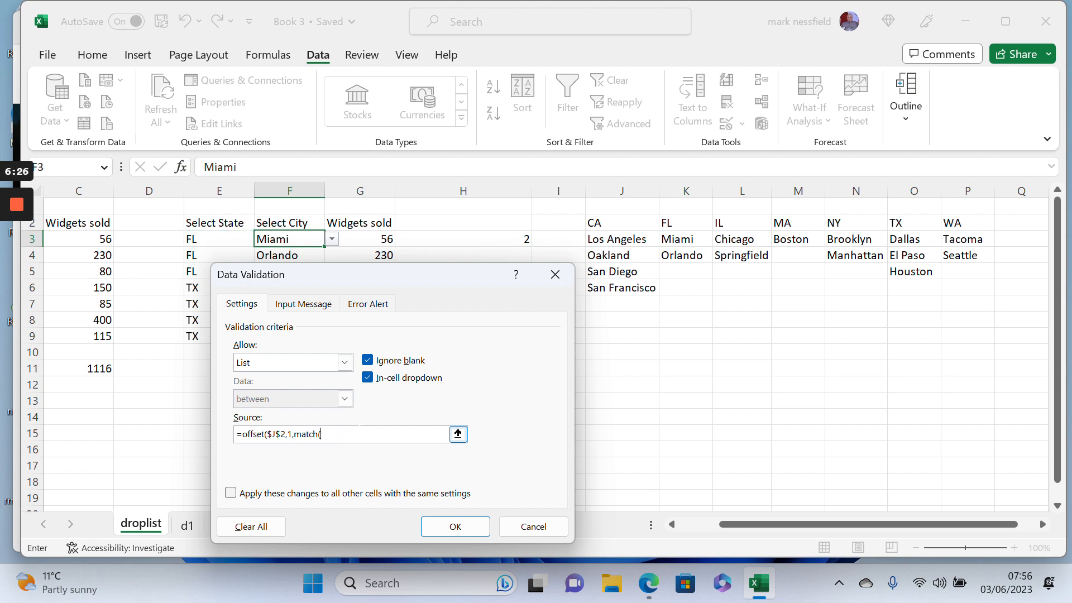
Rework the beginning of F3's validation source to refer to the list sheet, as =offset(d1!$J$2,1,
key("BackSpace")
key("BackSpace")
key("BackSpace")
type("d1!, 1,")
left_click(221, 238)
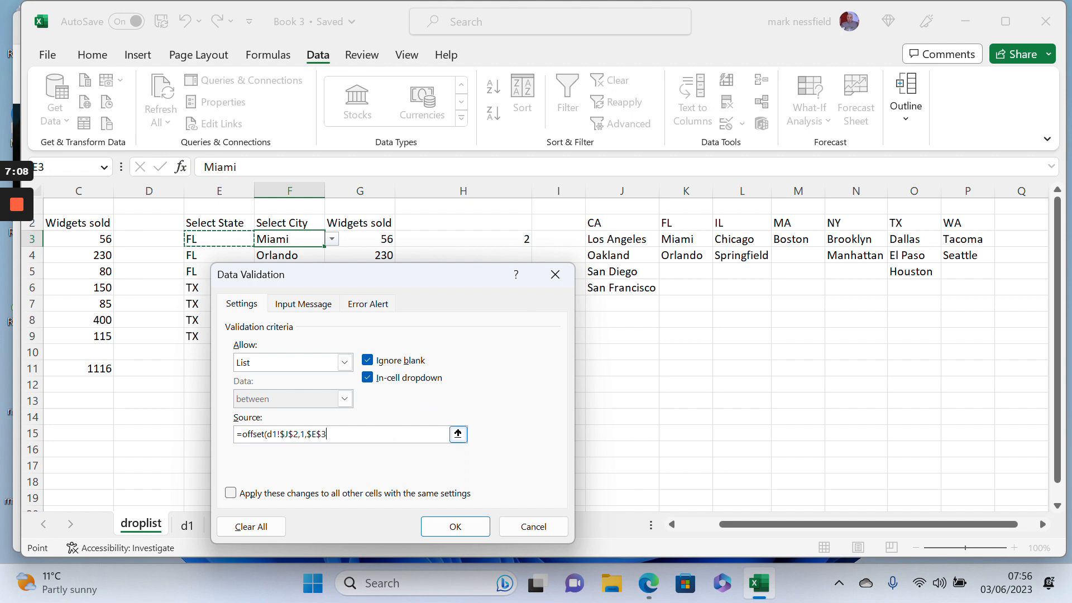
left_click(306, 435)
type("+")
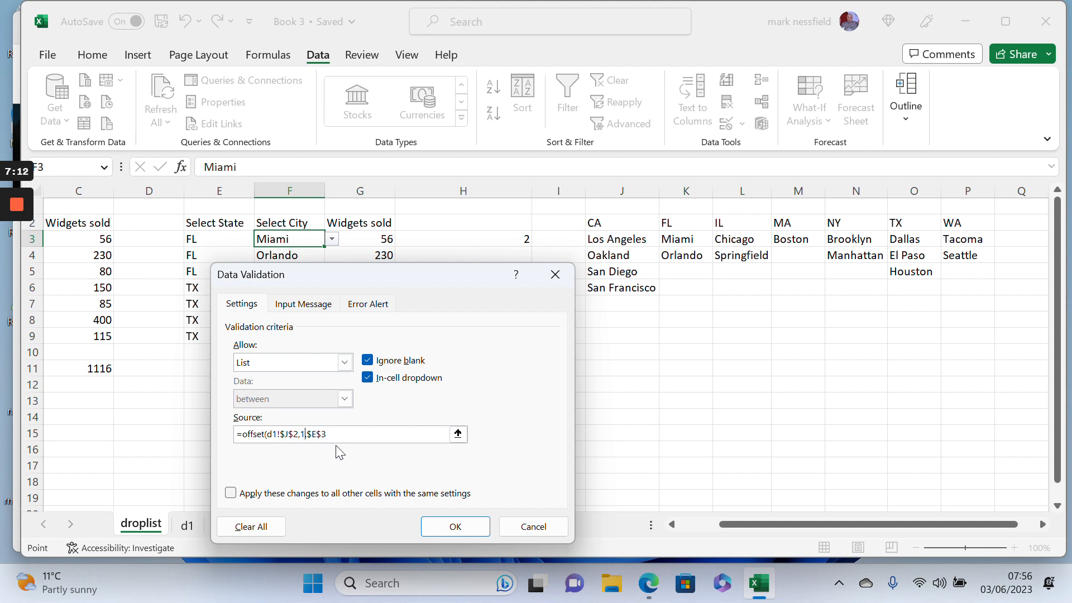
key("Right")
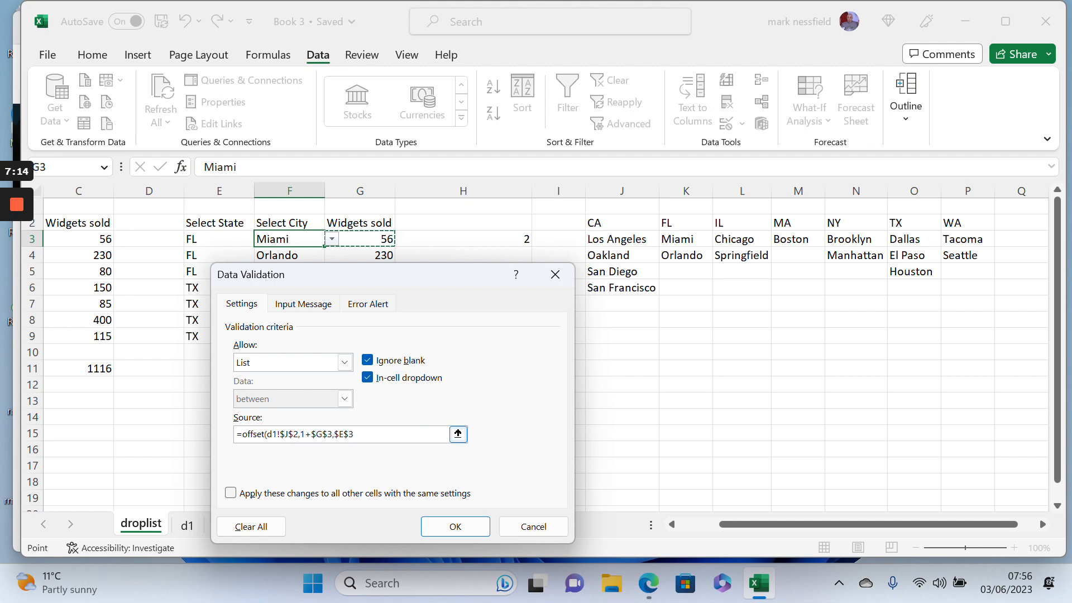
left_click(362, 434)
key("BackSpace")
key("BackSpace")
key("BackSpace")
key("BackSpace")
key("BackSpace")
key("BackSpace")
key("BackSpace")
key("BackSpace")
key("BackSpace")
key("BackSpace")
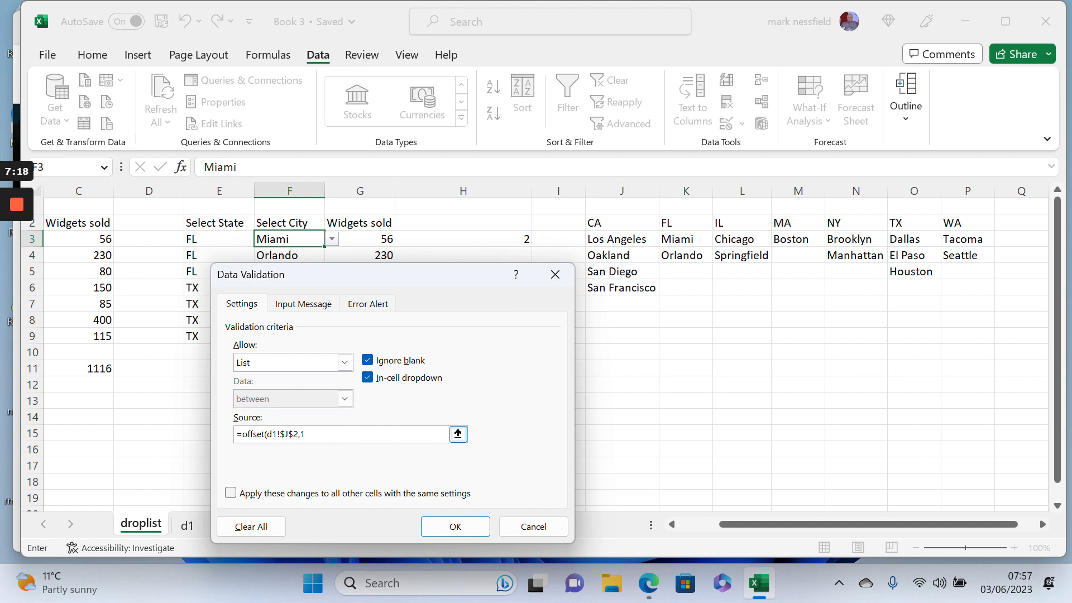
Complete F3's source after the row offset with ,match($E$3,d1!$J$2:$P$2,0)-1,8,1, apply the validation, and check the city options offered in F3
type(",match(")
left_click(213, 239)
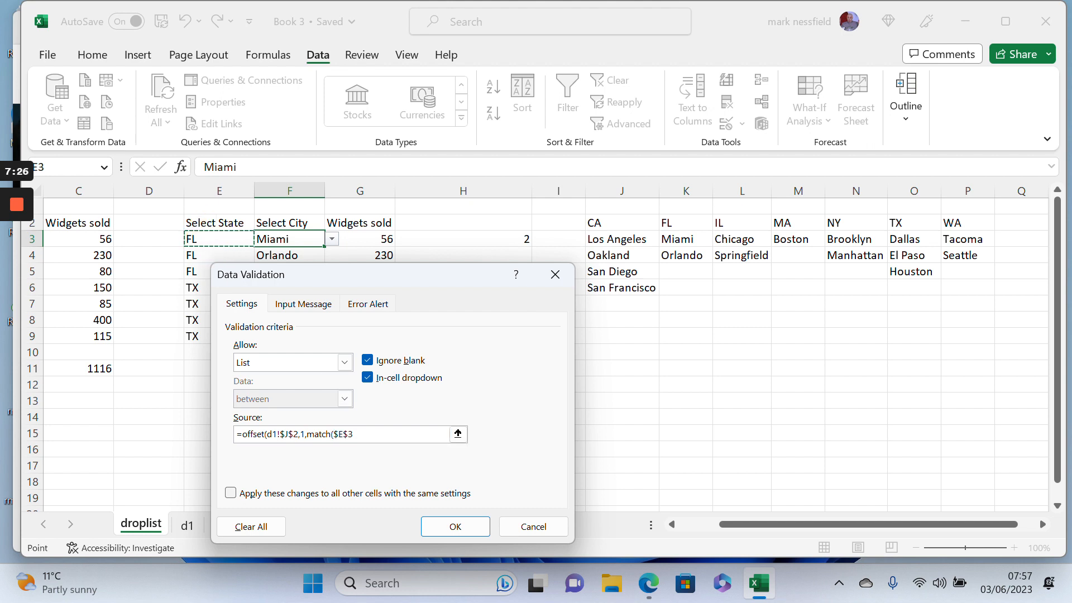
type(",d")
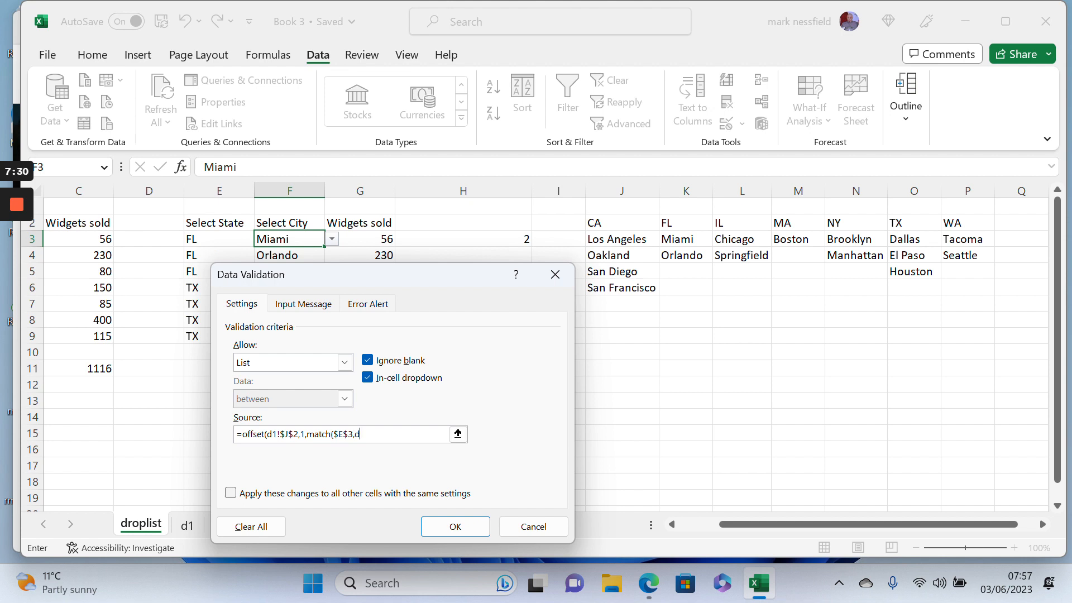
type("1!")
type("$J$2:$P$2")
type(",0")
type(")-1,8,1")
left_click(456, 527)
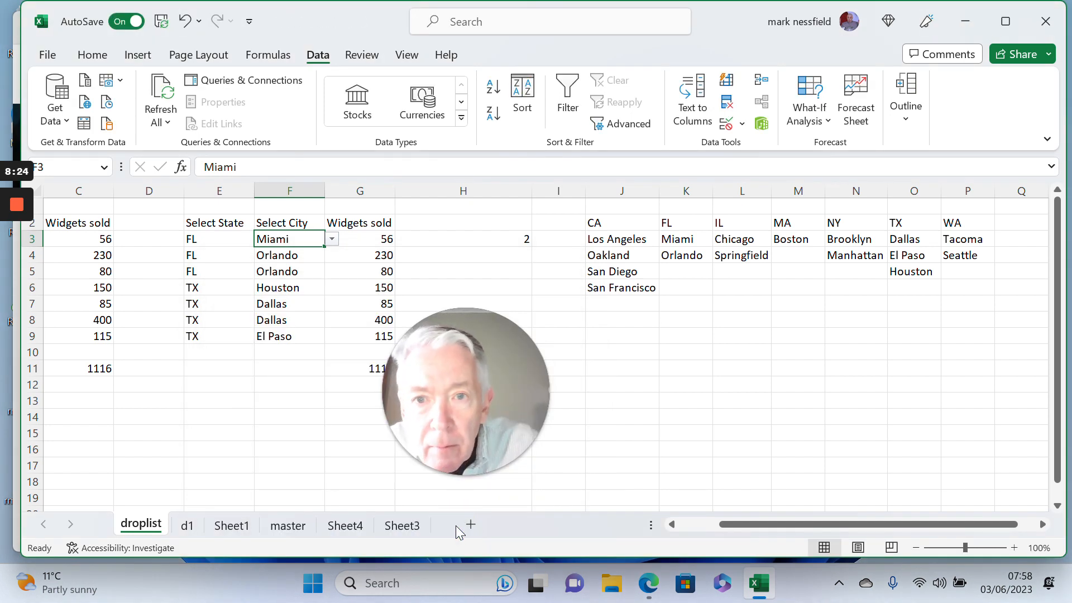
left_click(332, 241)
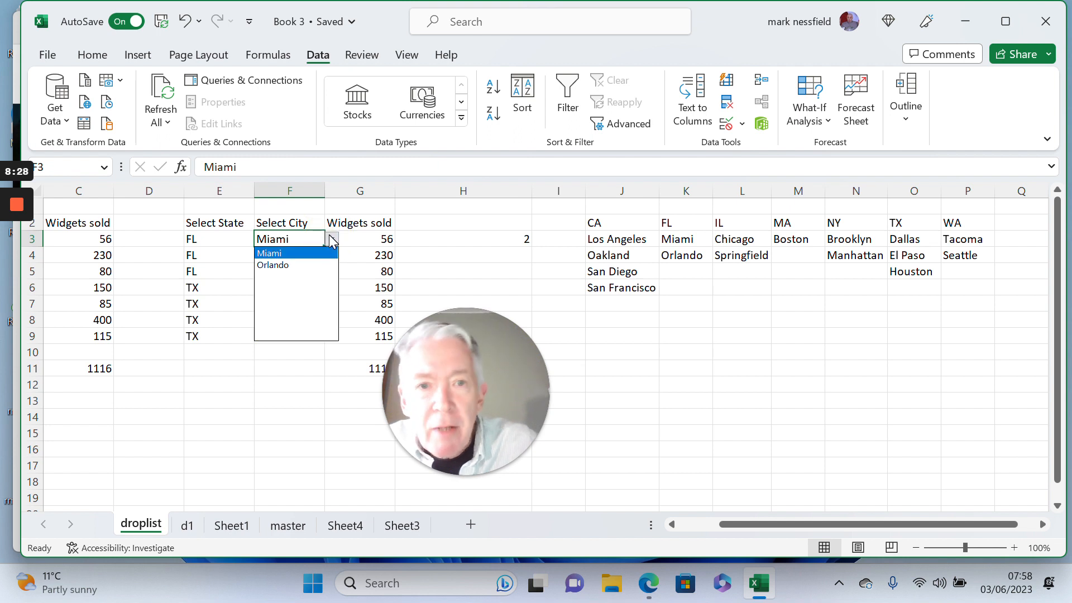
left_click(333, 241)
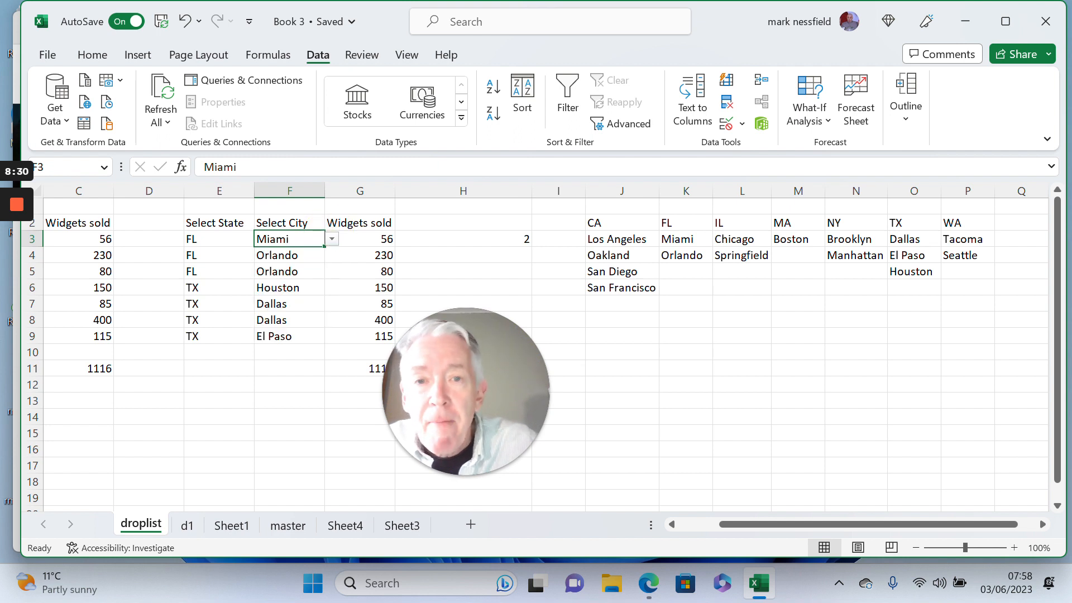
Clear the contents of the city list range J3:Q6 on the droplist sheet and return to city cell F3
left_click(615, 236)
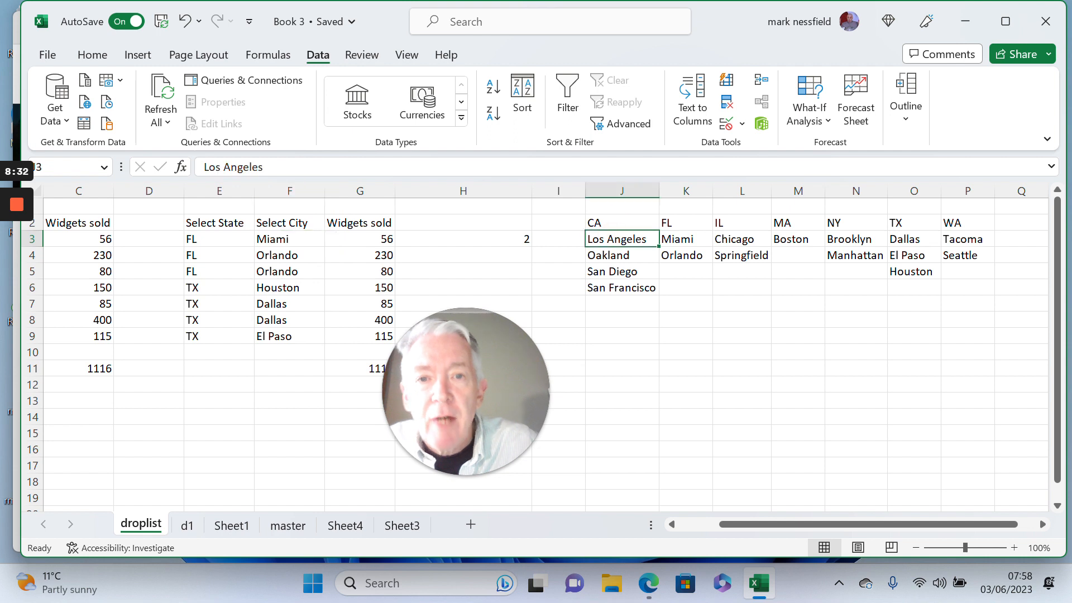
key("shift+Right")
key("shift+Right")
key("shift+Right")
key("shift+Right")
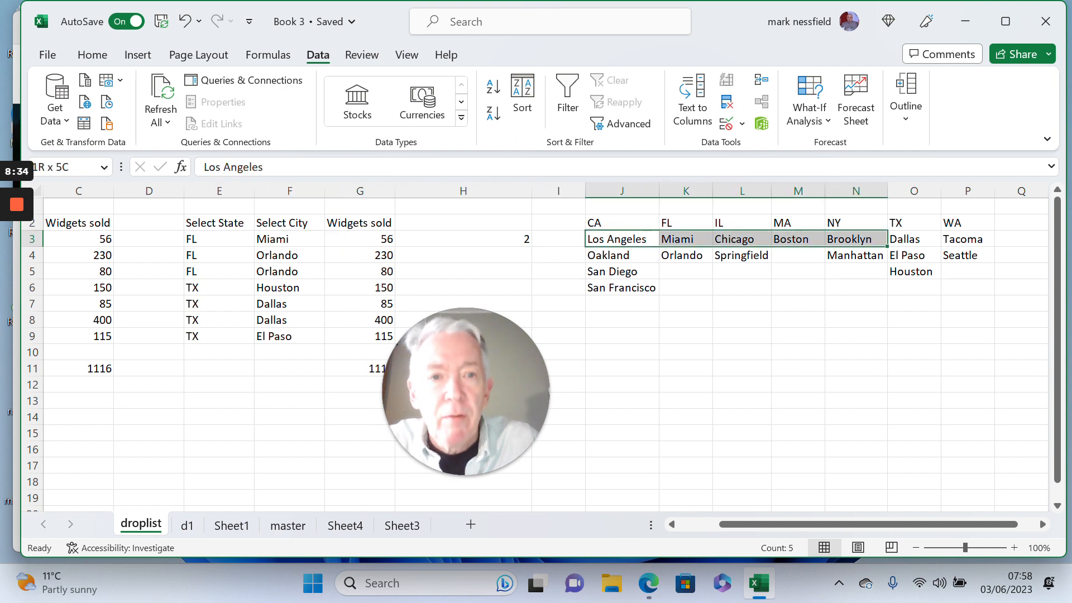
key("shift+Right")
key("shift+Right")
key("shift+Right")
key("shift+Down")
key("shift+Down")
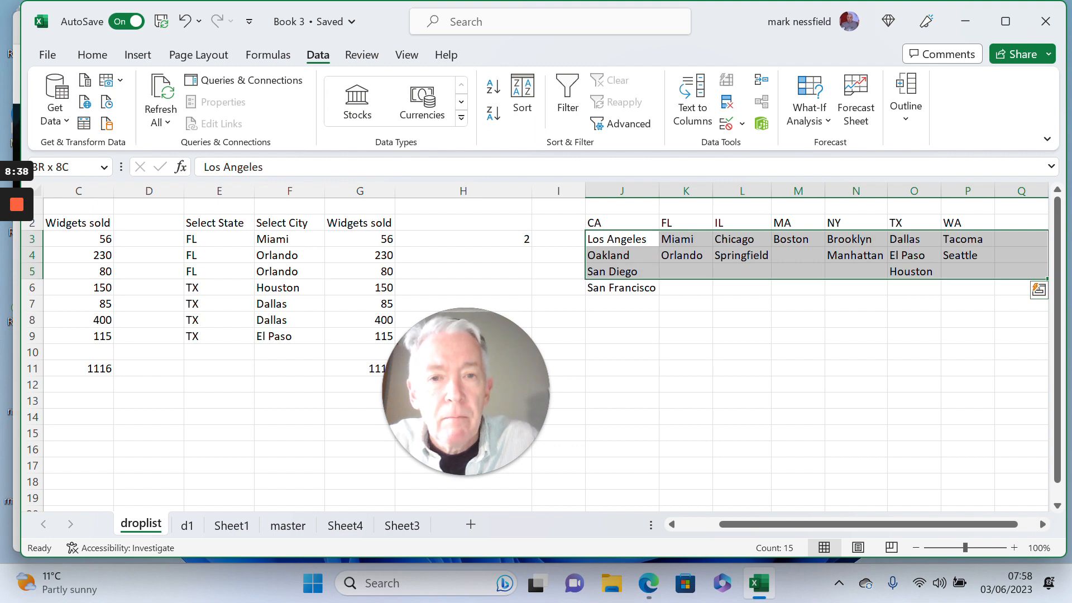
key("shift+Down")
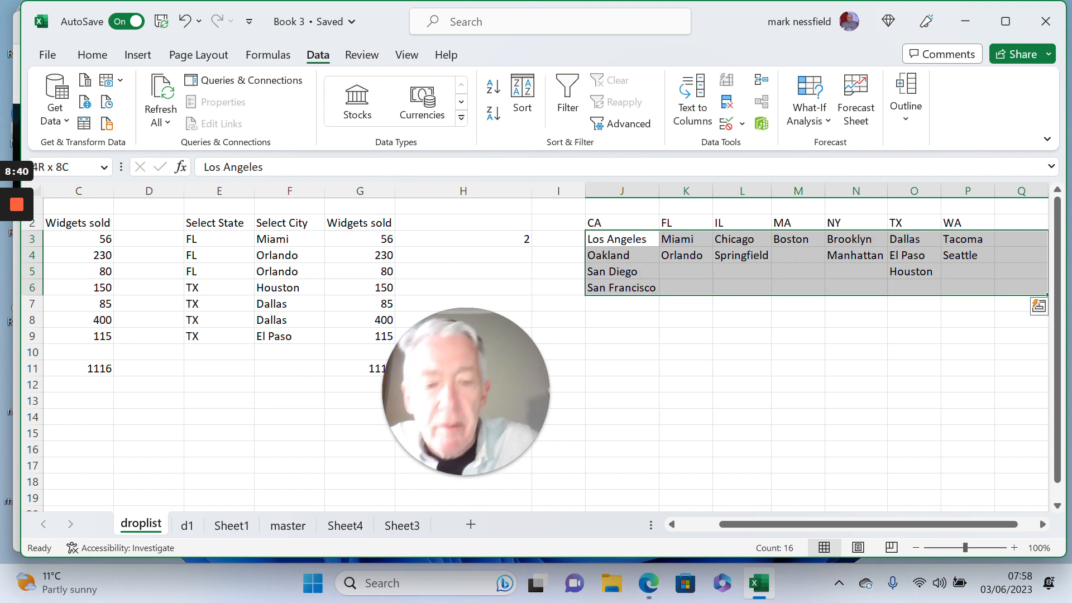
right_click(694, 259)
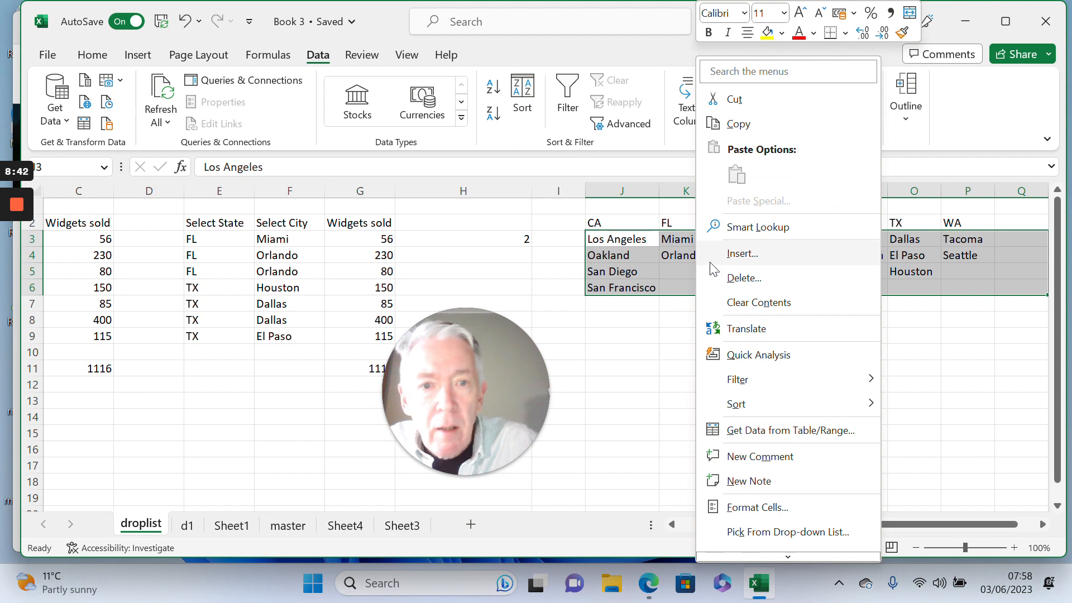
left_click(735, 306)
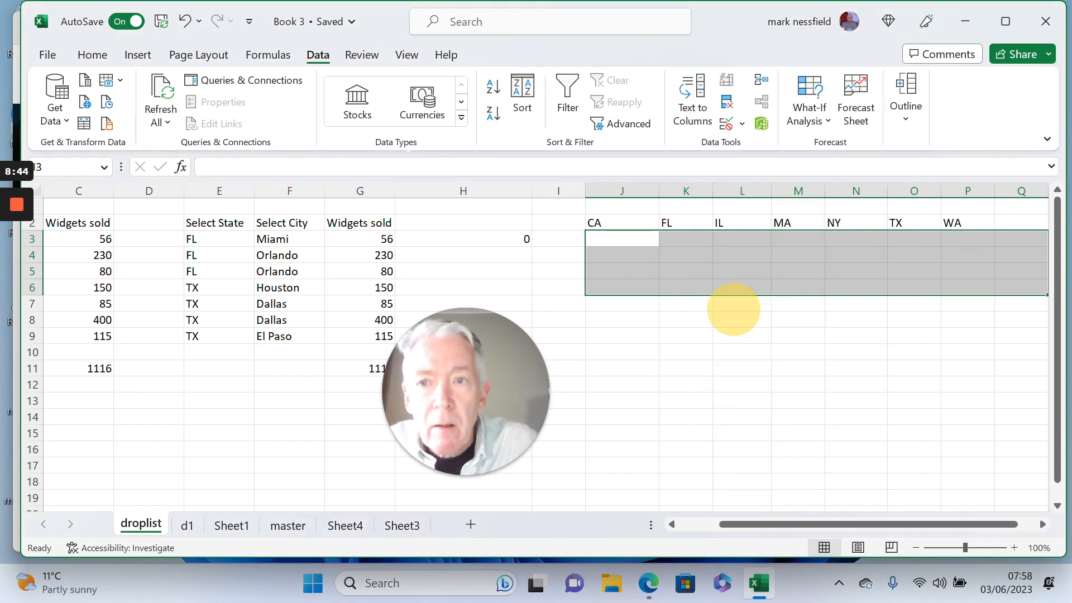
left_click(296, 239)
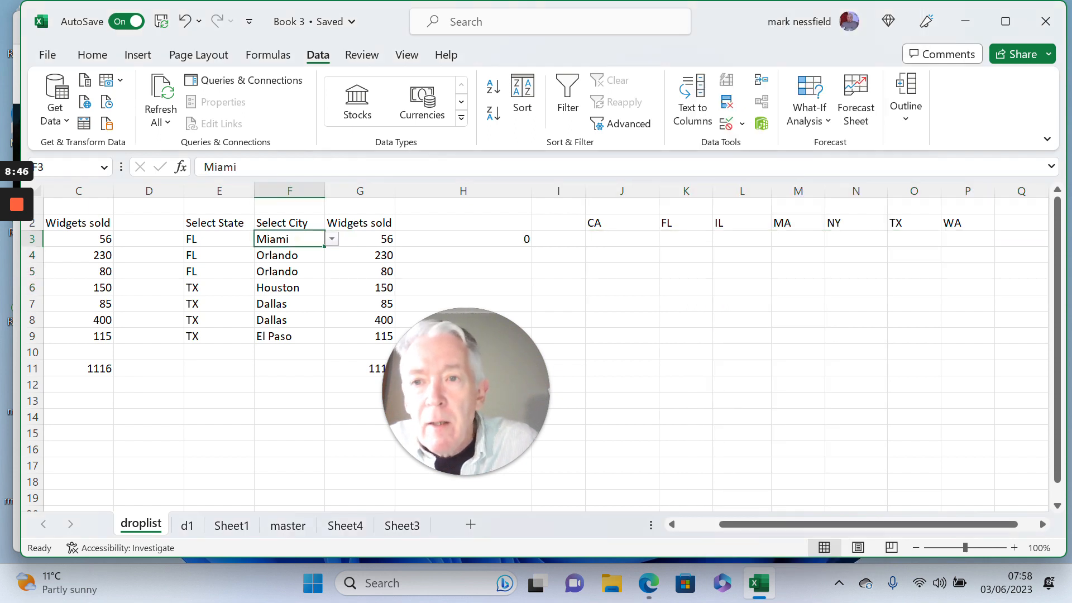
Check the city options offered by the dropdowns in cells F3 and F4
left_click(333, 239)
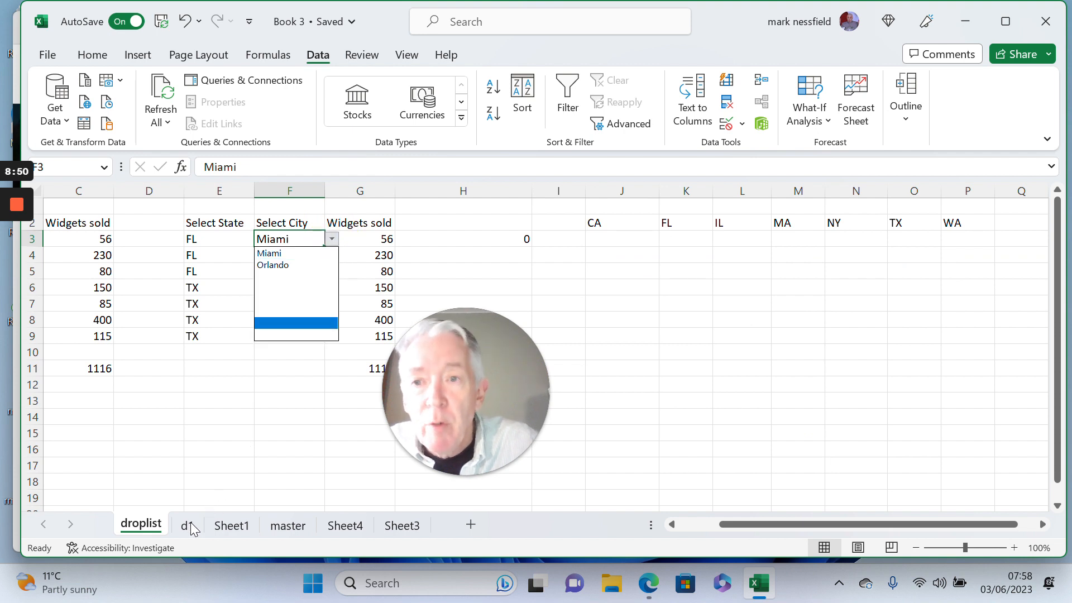
left_click(223, 487)
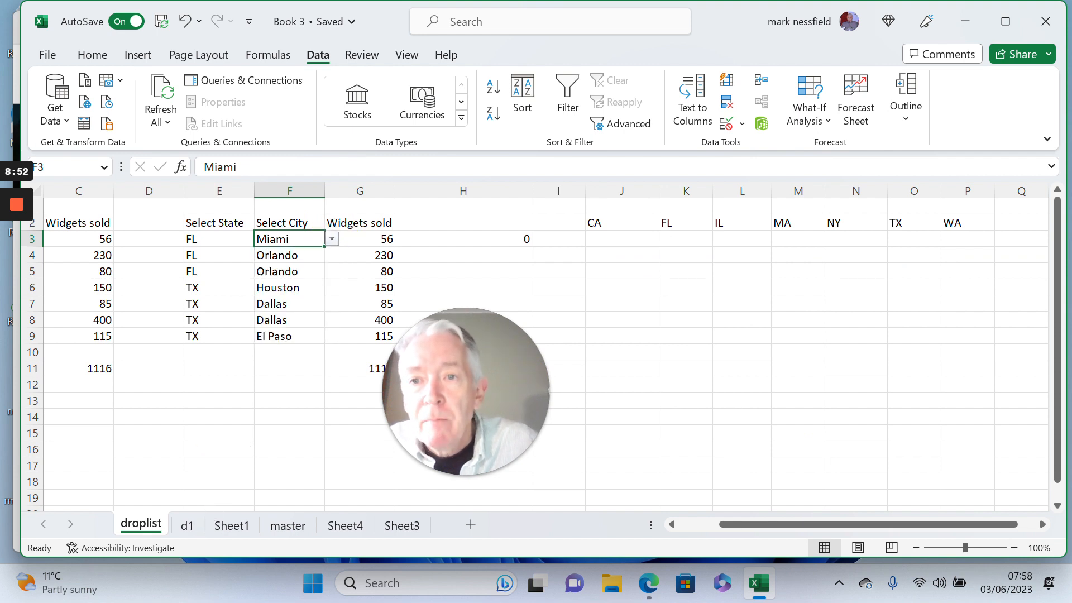
left_click(294, 251)
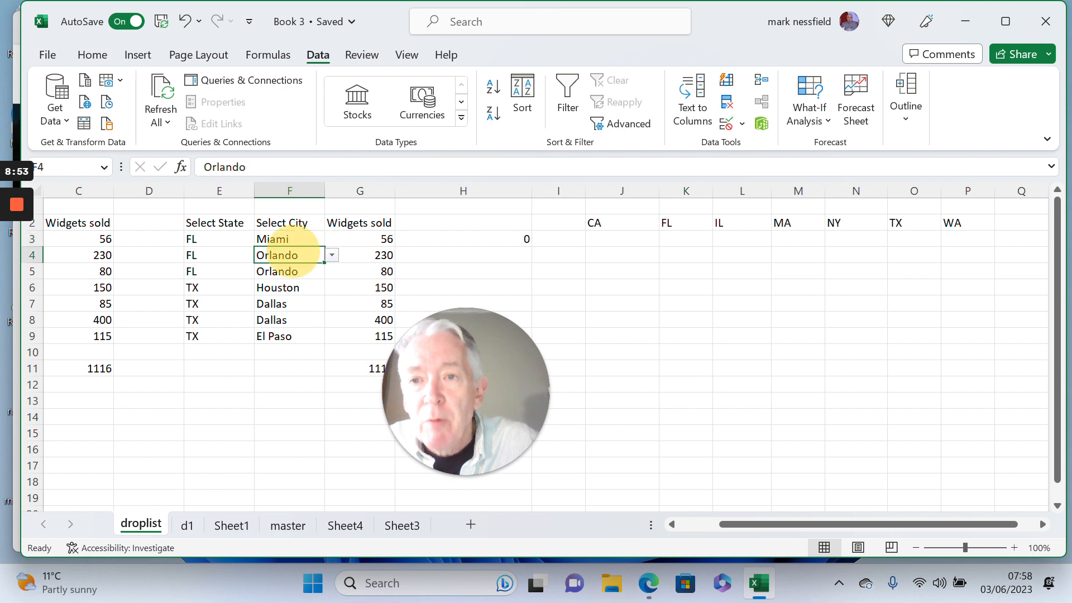
left_click(333, 256)
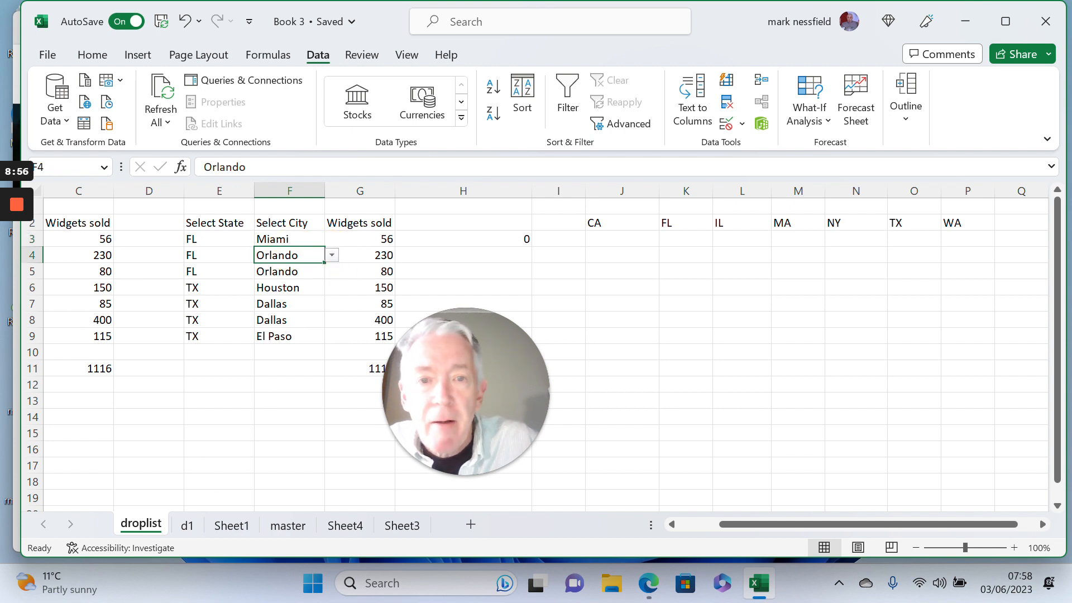
Copy cell F3 and paste only its validation onto the city cells F4:F10 using Paste Special
left_click(300, 236)
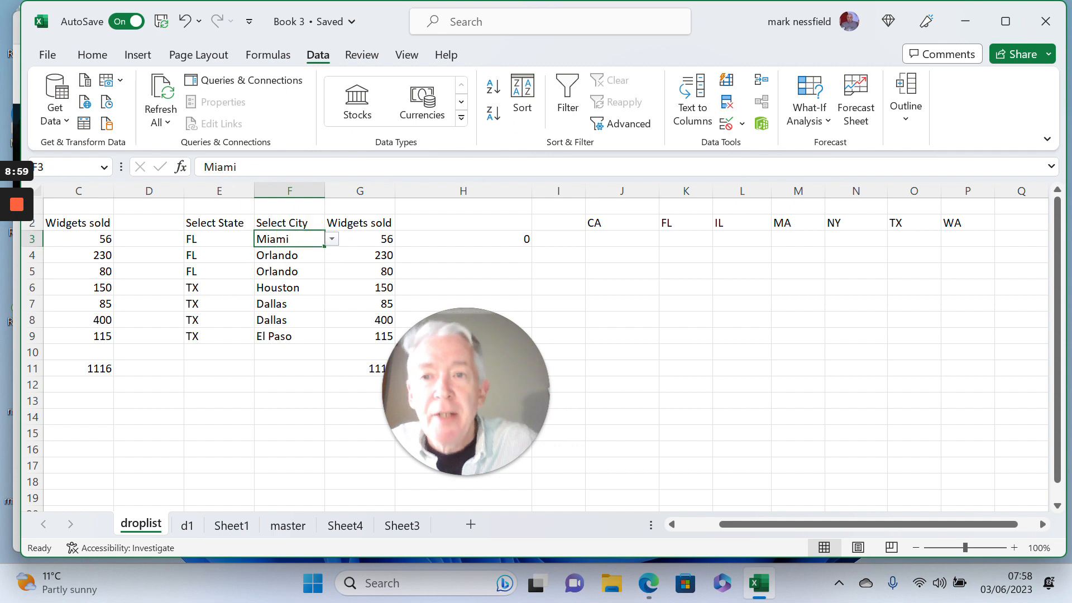
key("ctrl+c")
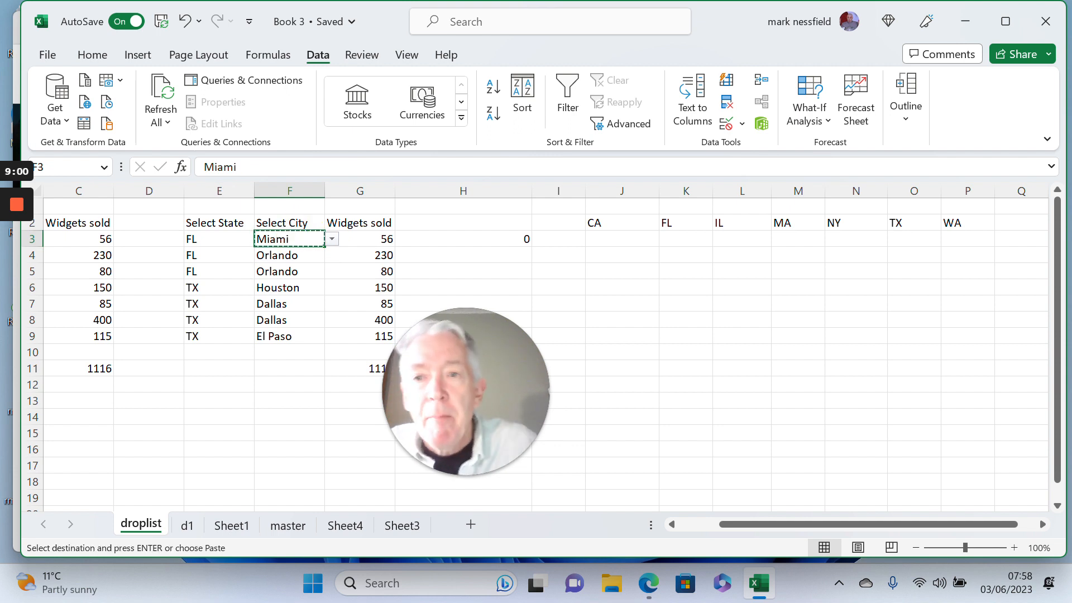
left_click_drag(284, 255, 291, 346)
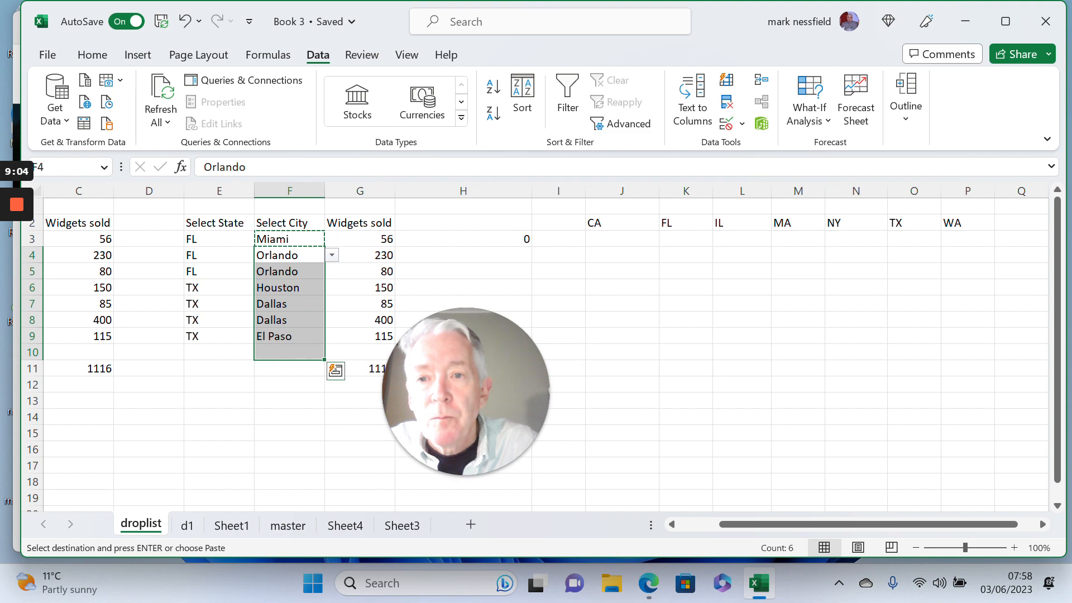
right_click(294, 316)
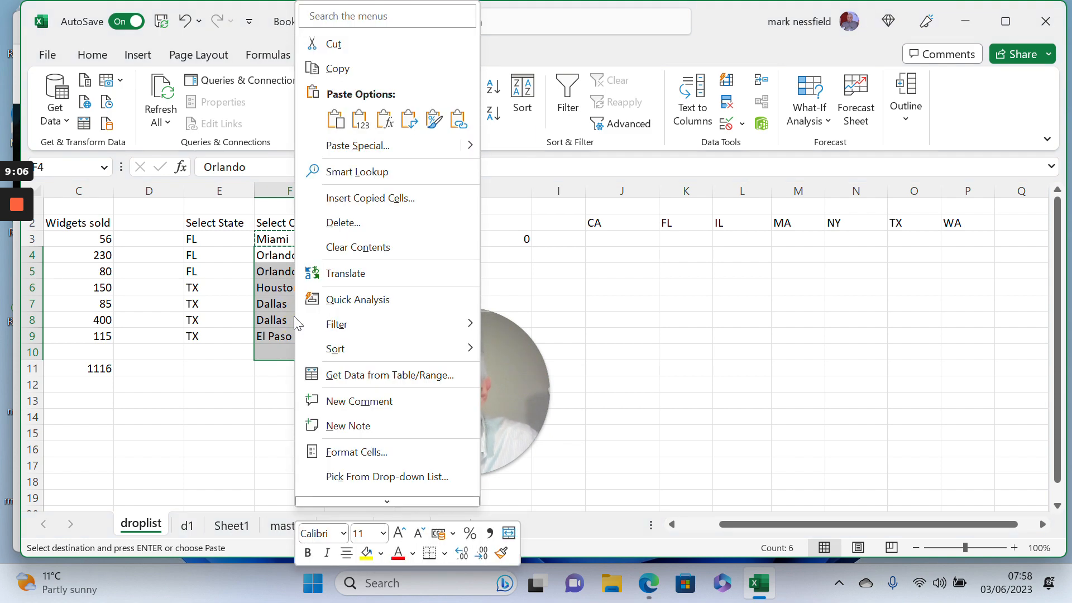
left_click(375, 145)
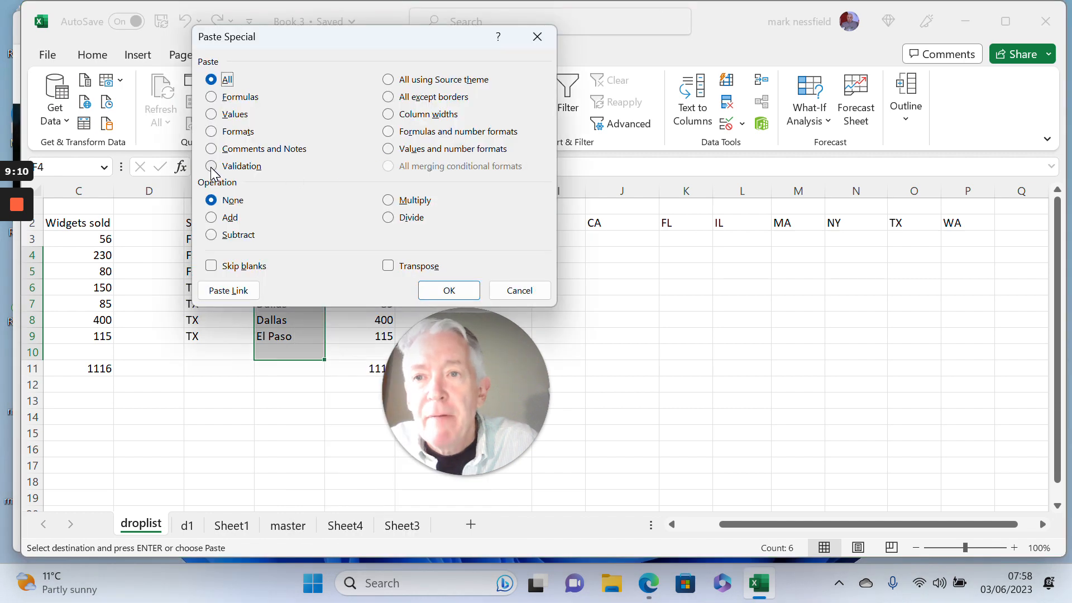
left_click(239, 167)
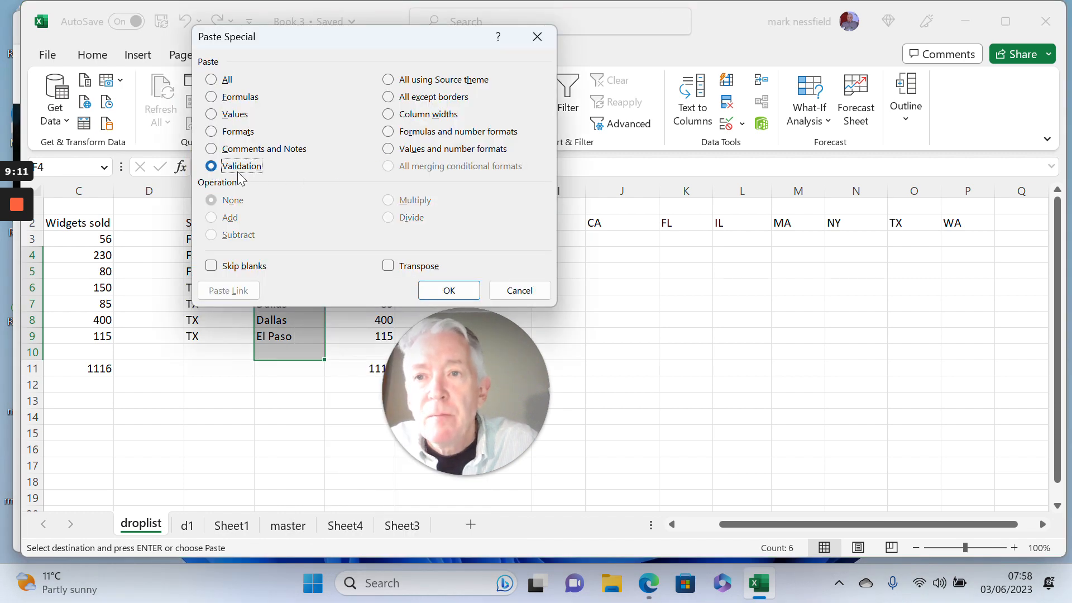
left_click(447, 290)
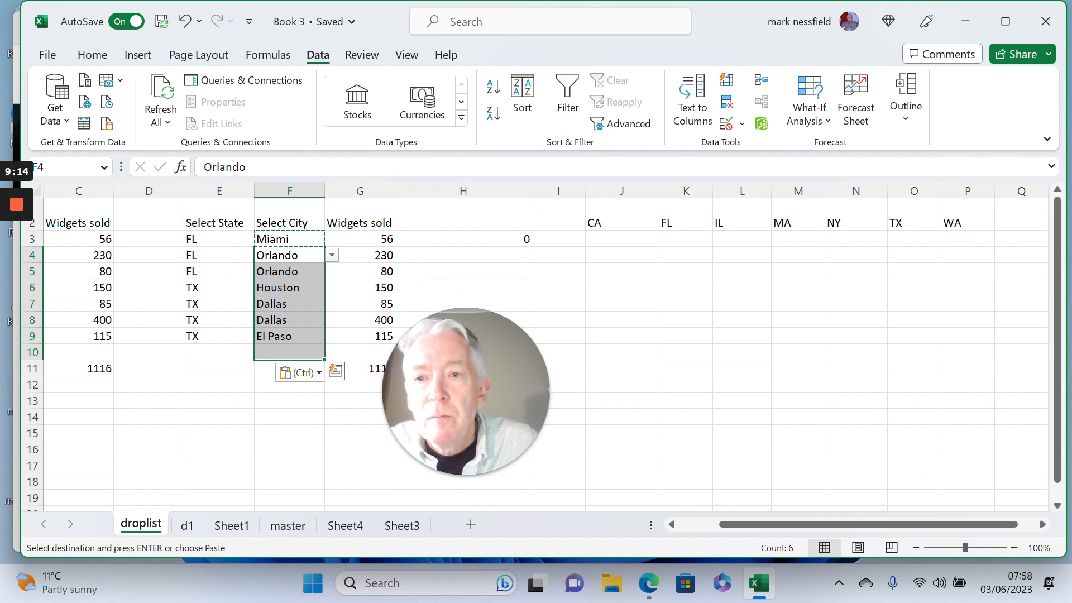
Compare the city options offered in Texas row cell F7 with those offered in Florida row cell F3
left_click(344, 335)
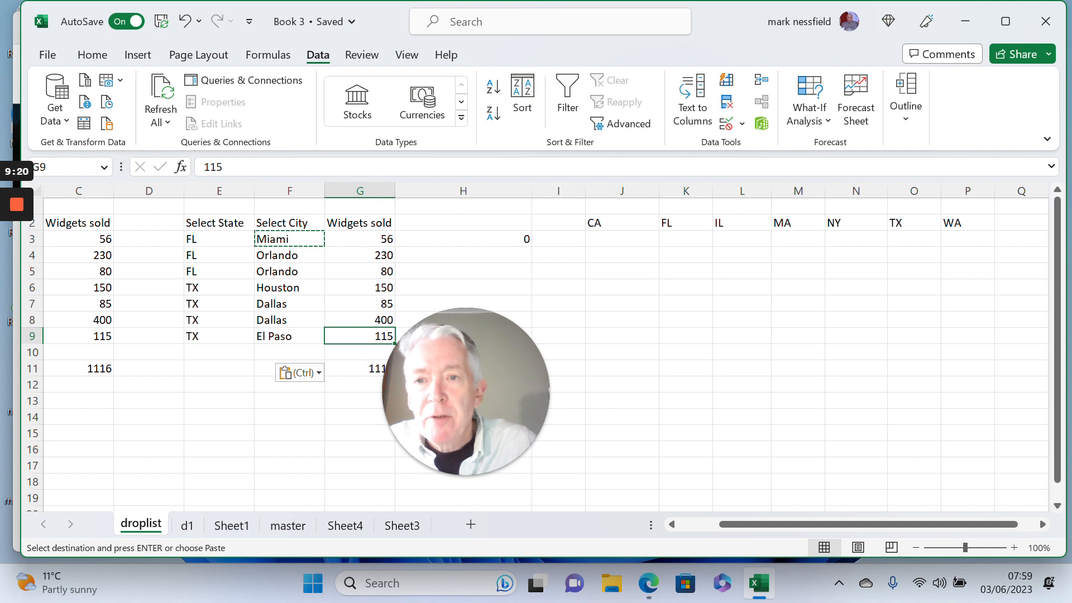
left_click(317, 304)
left_click(328, 304)
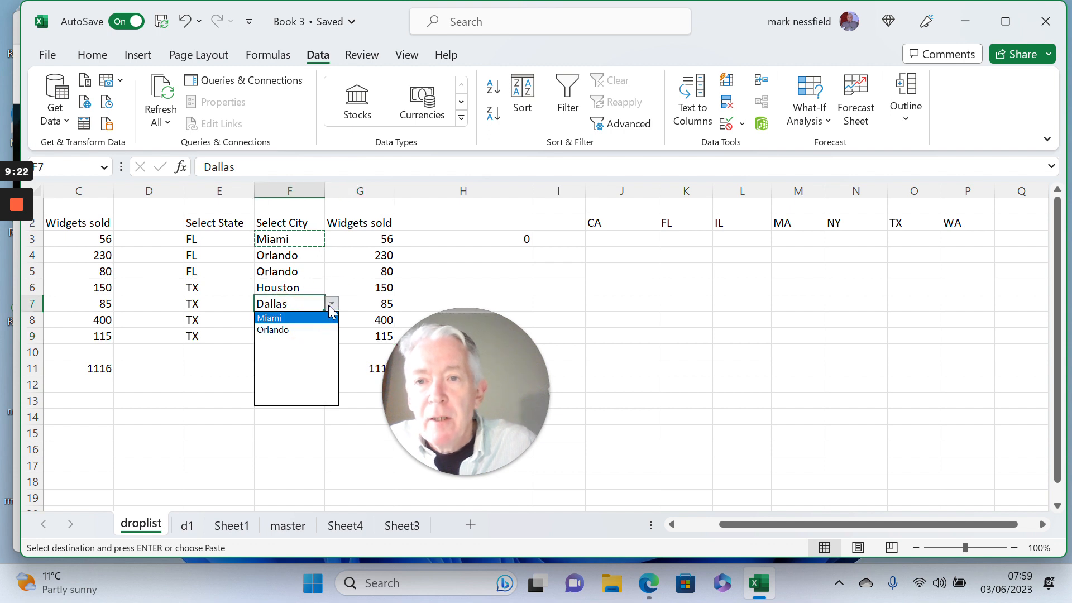
left_click(328, 305)
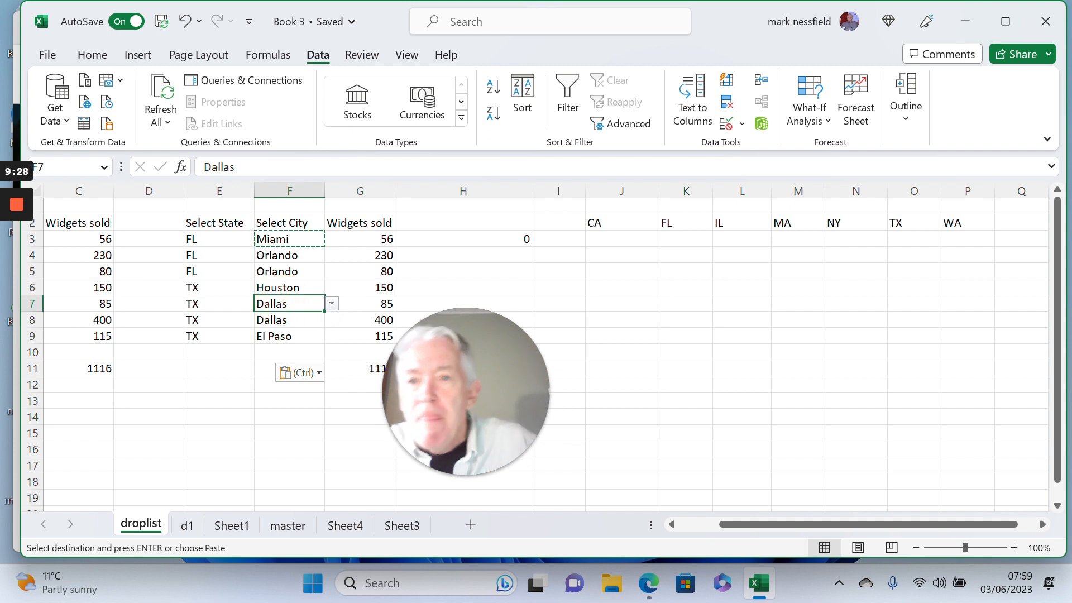
left_click(278, 239)
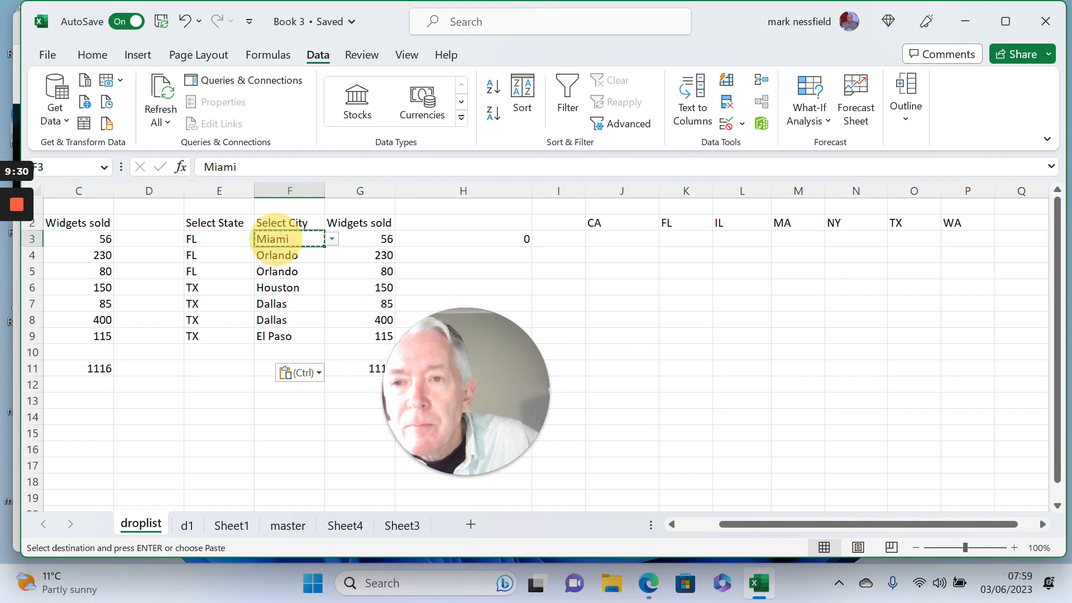
left_click(285, 255)
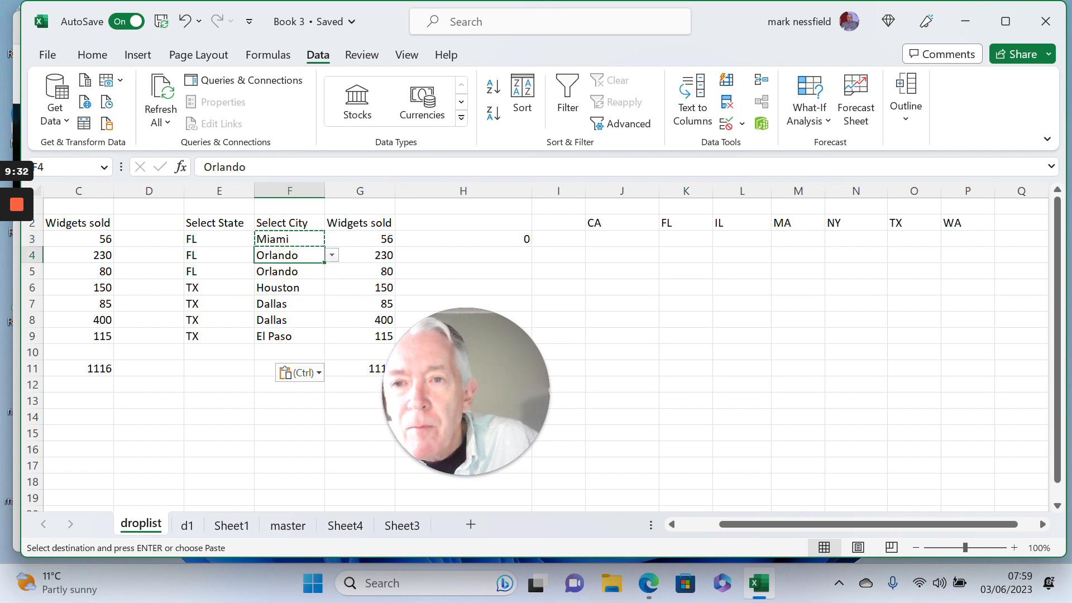
left_click(296, 240)
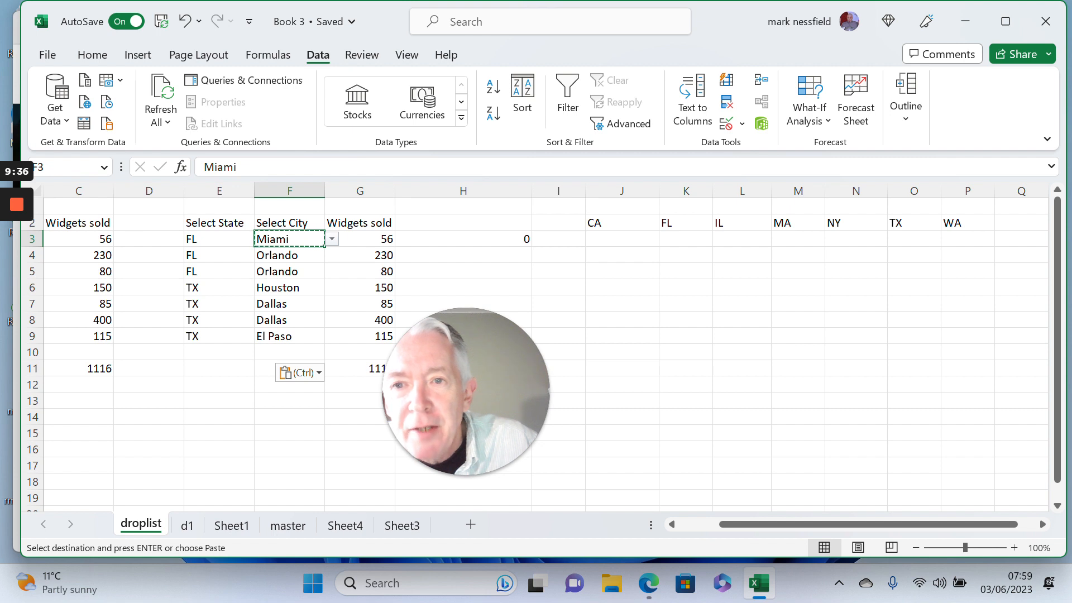
left_click(332, 239)
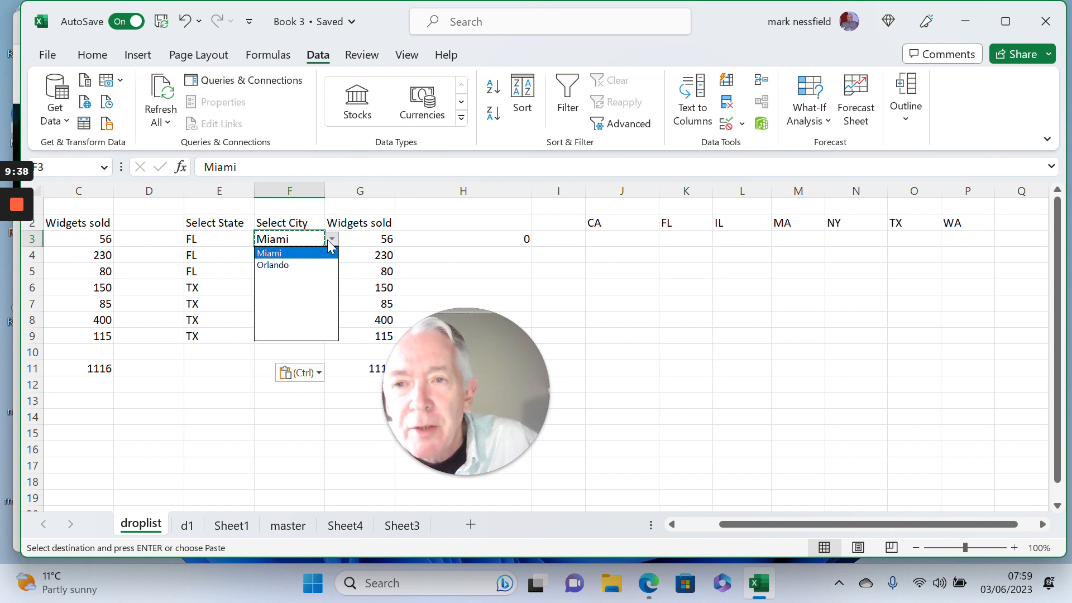
left_click(331, 241)
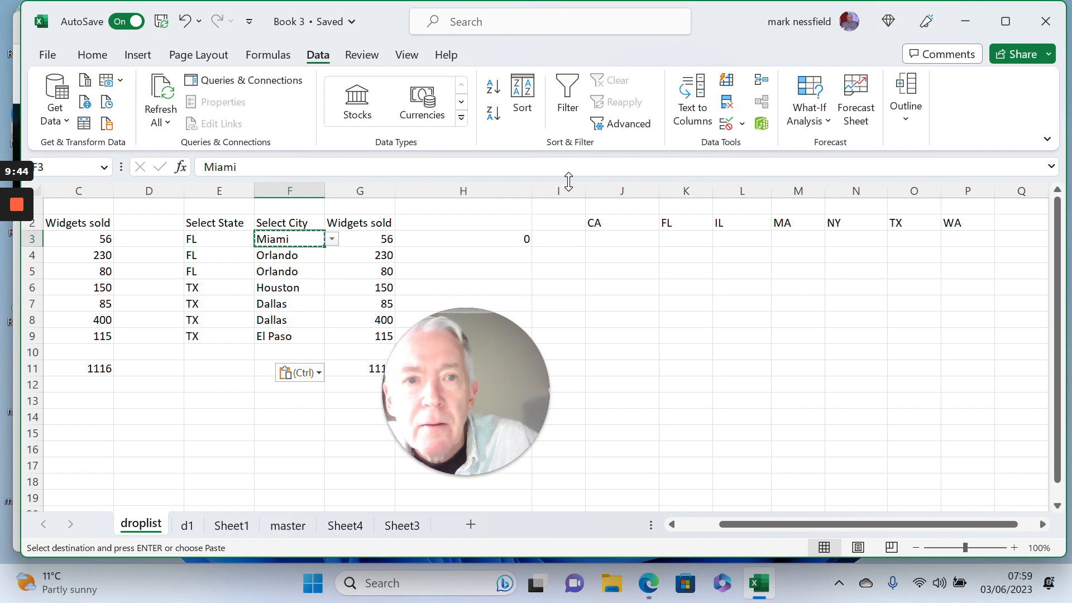
In F3's data validation source, make the state reference's row relative by changing $E$3 to $E3, and apply the validation
left_click(742, 125)
left_click(757, 146)
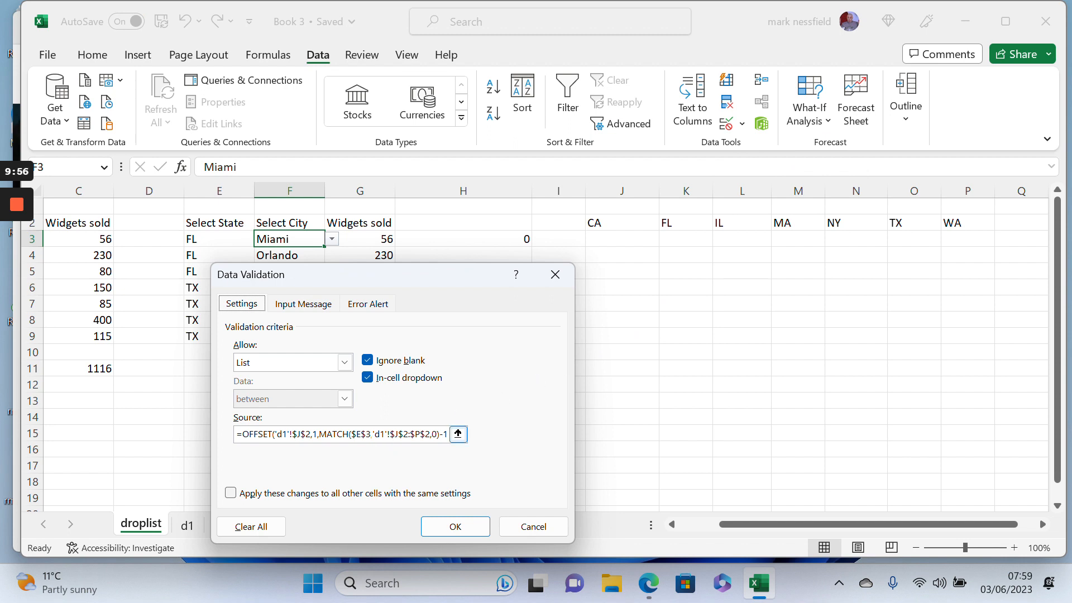
left_click(371, 433)
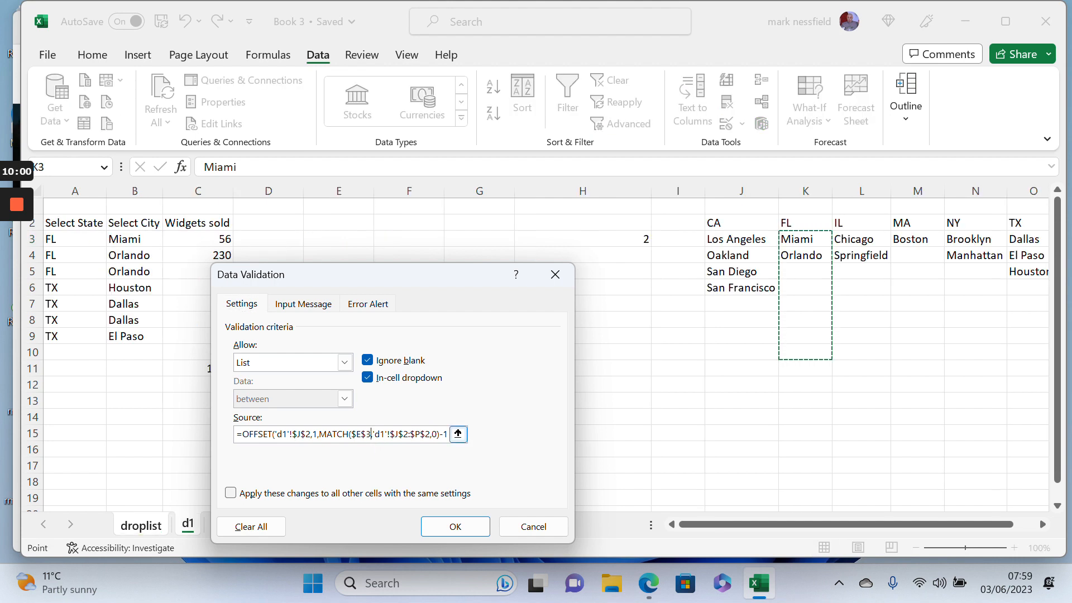
left_click(367, 434)
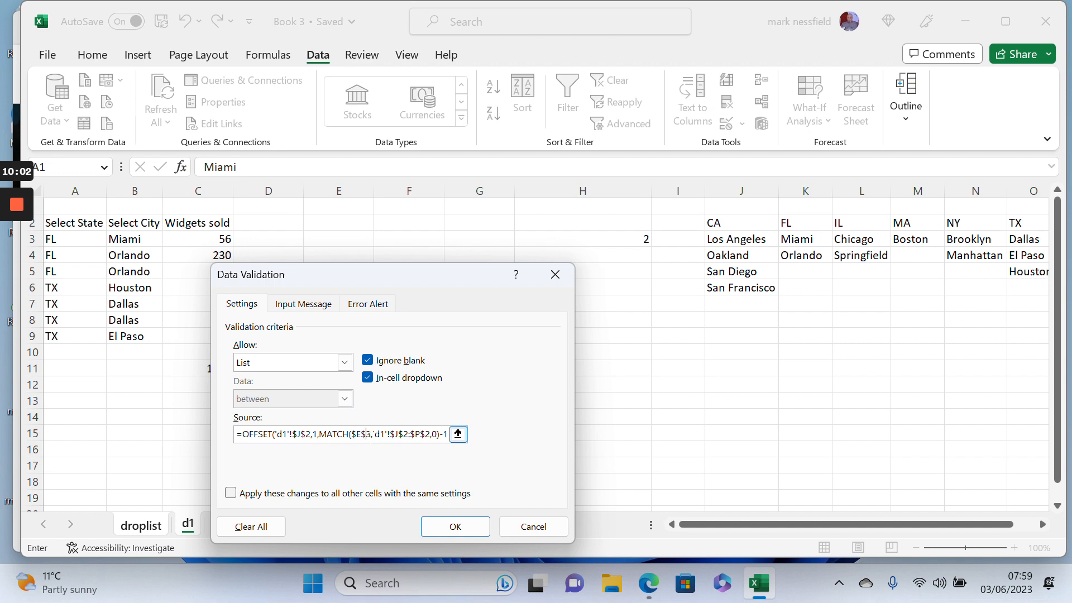
key("BackSpace")
left_click(453, 525)
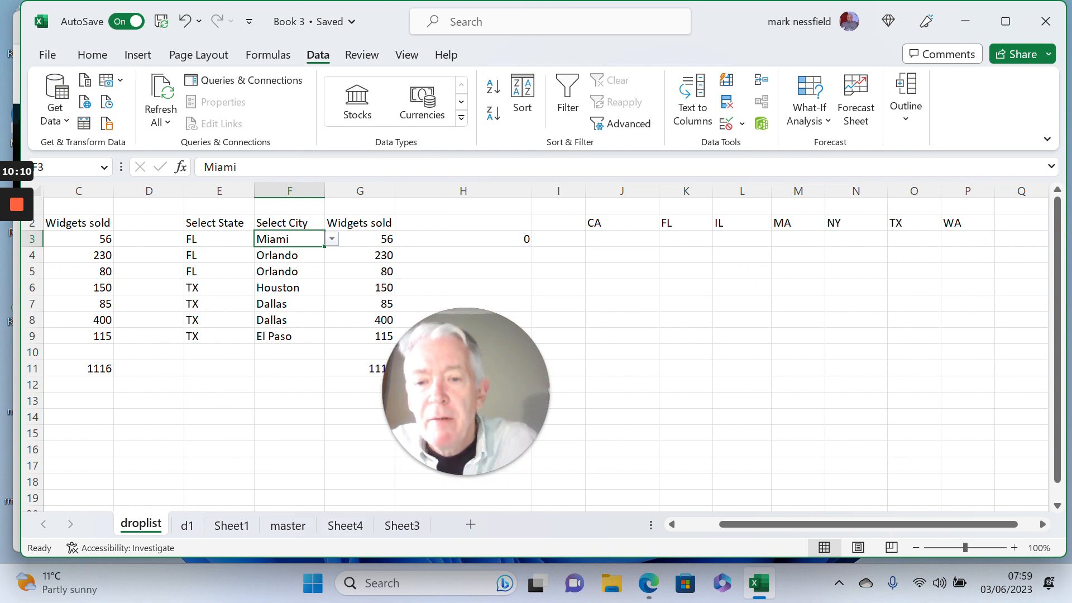
Copy cell F3 and paste only its validation onto the city cells F4:F9 using Paste Special
key("ctrl+c")
left_click_drag(278, 255, 281, 337)
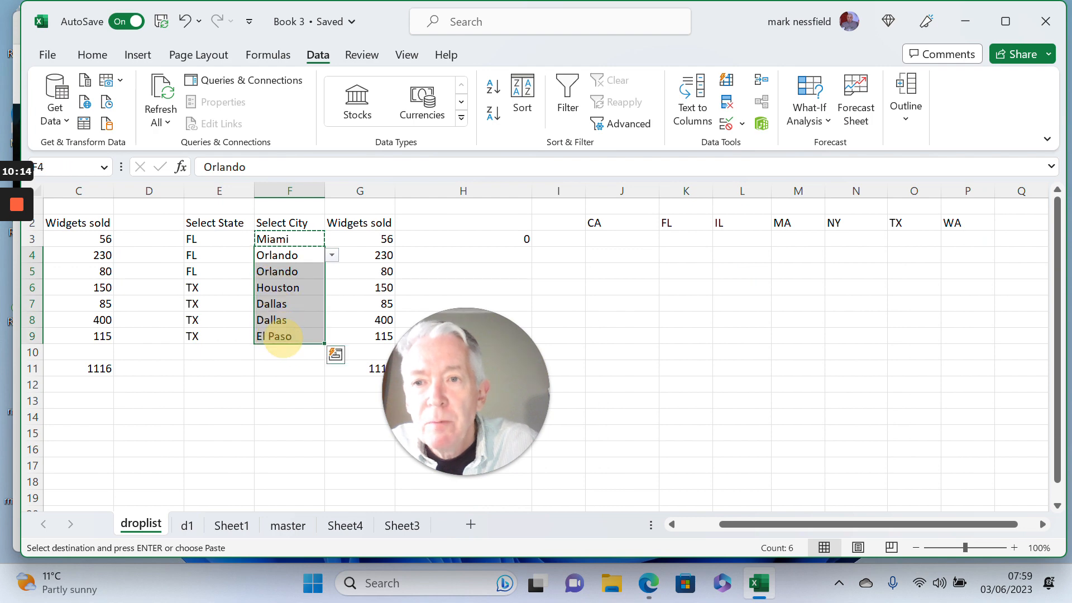
right_click(296, 316)
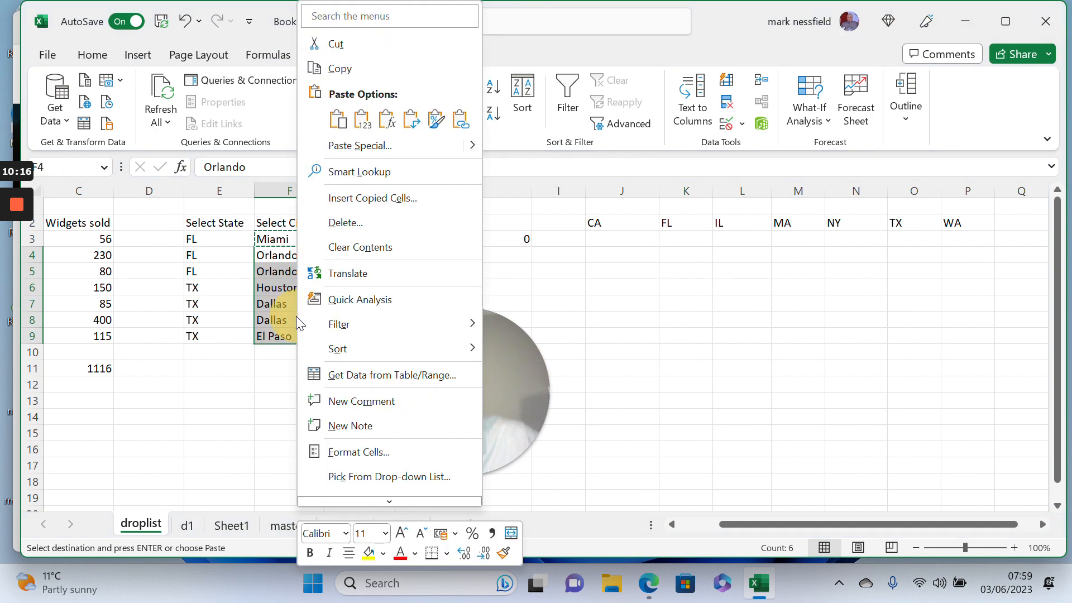
left_click(351, 152)
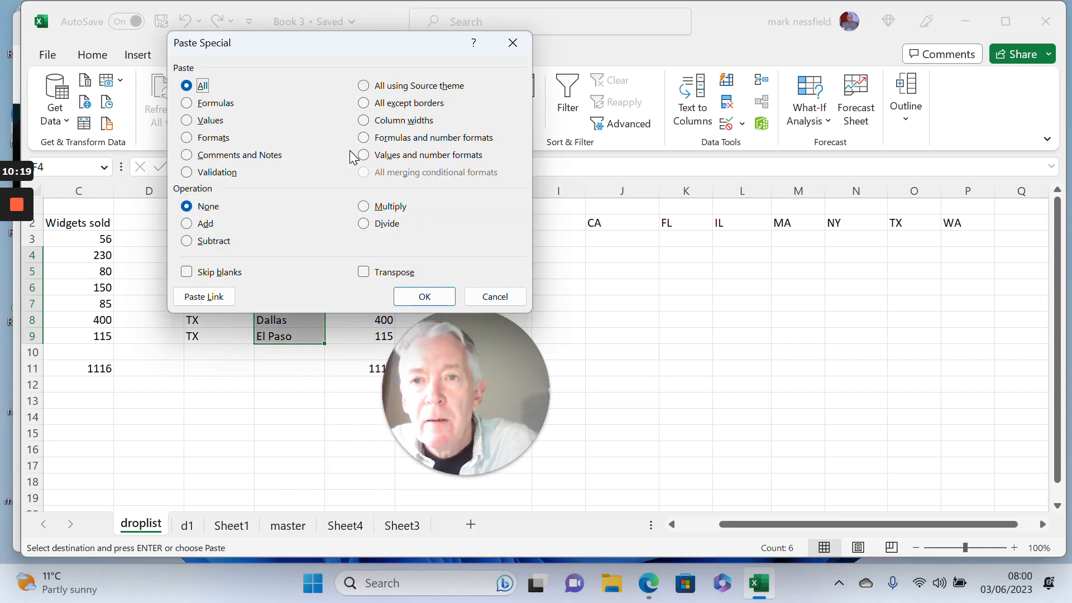
left_click(186, 172)
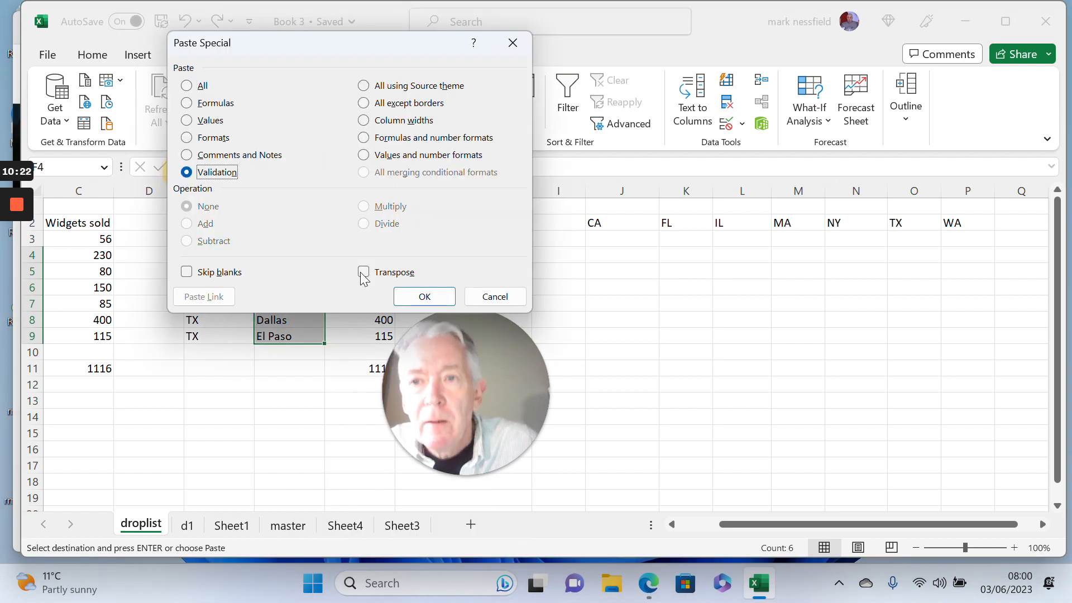
left_click(425, 296)
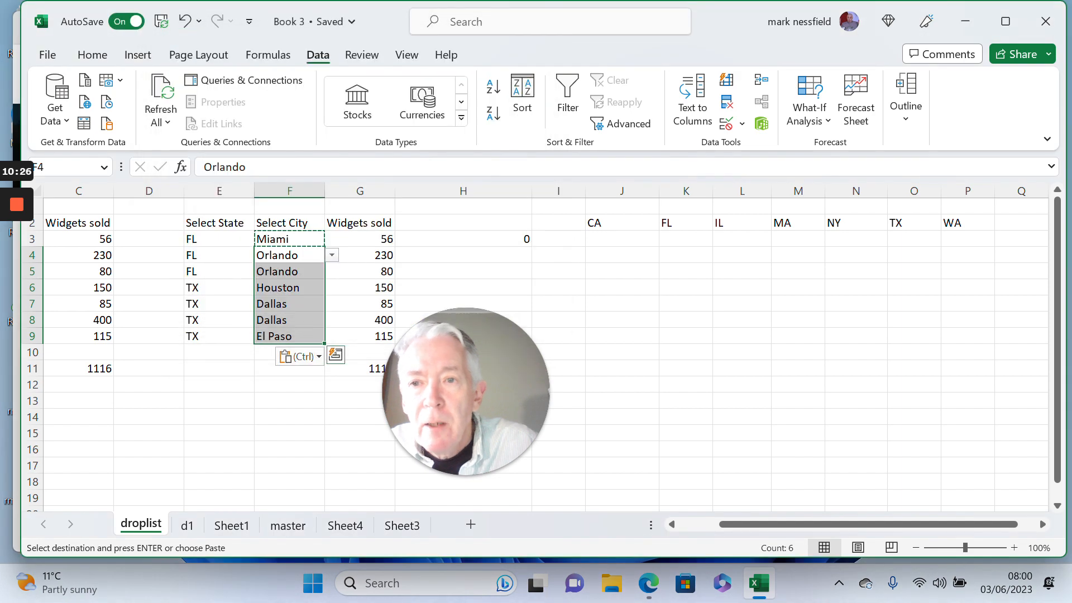
Check the city options offered in cell F7 and view the source lists on sheet d1, ending back on droplist
left_click(280, 303)
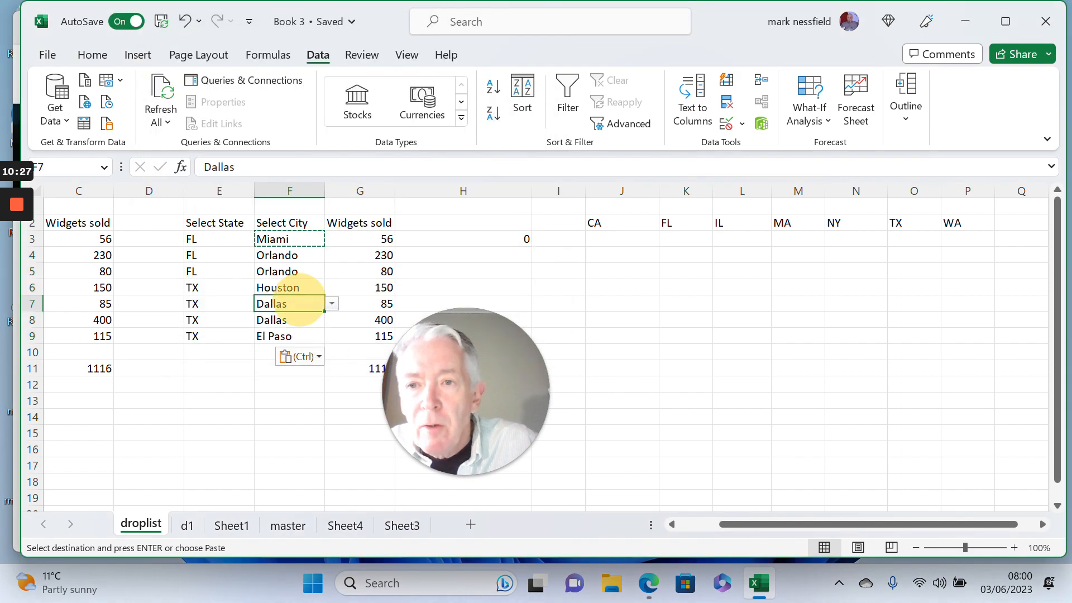
left_click(332, 304)
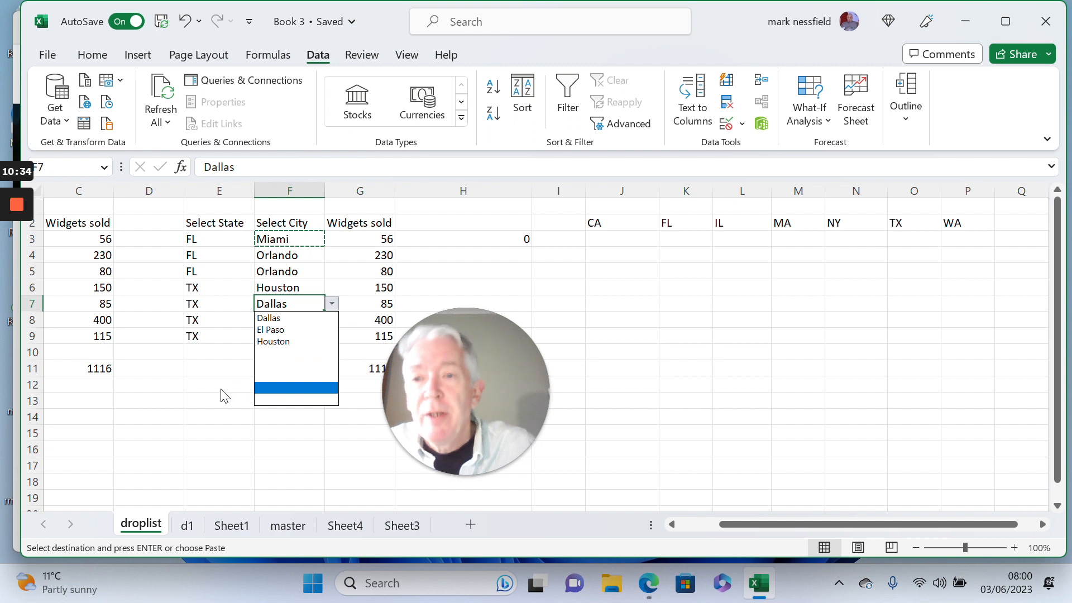
key("ctrl+v")
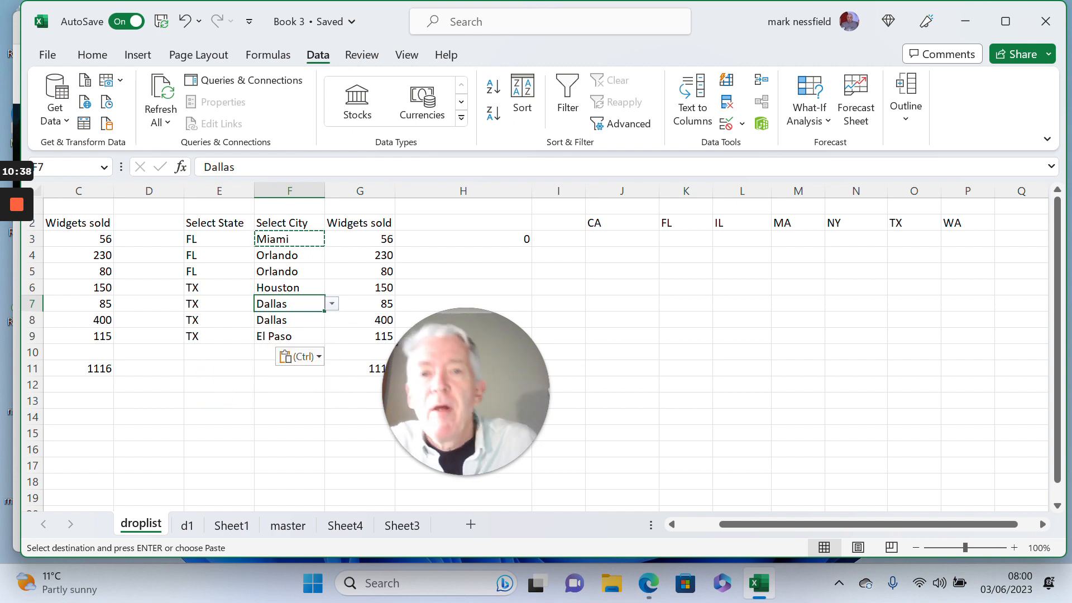
left_click(187, 526)
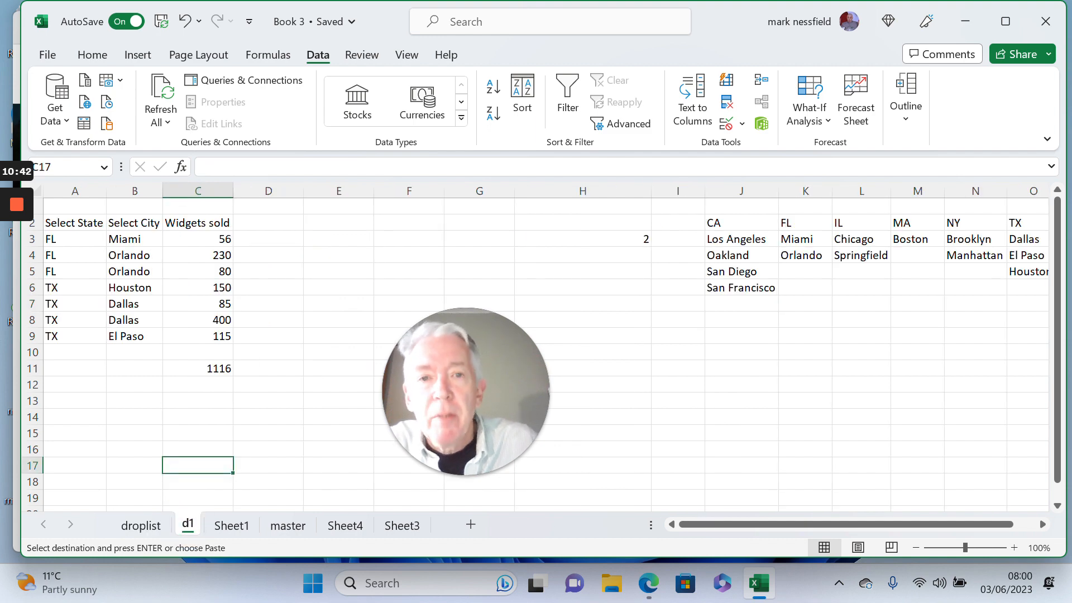
left_click(141, 525)
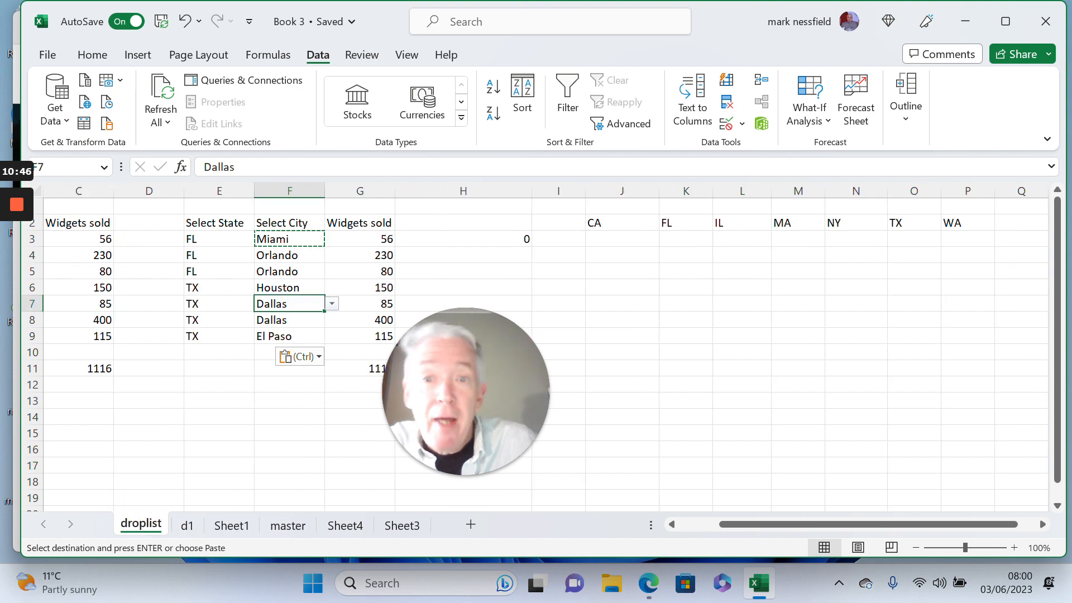